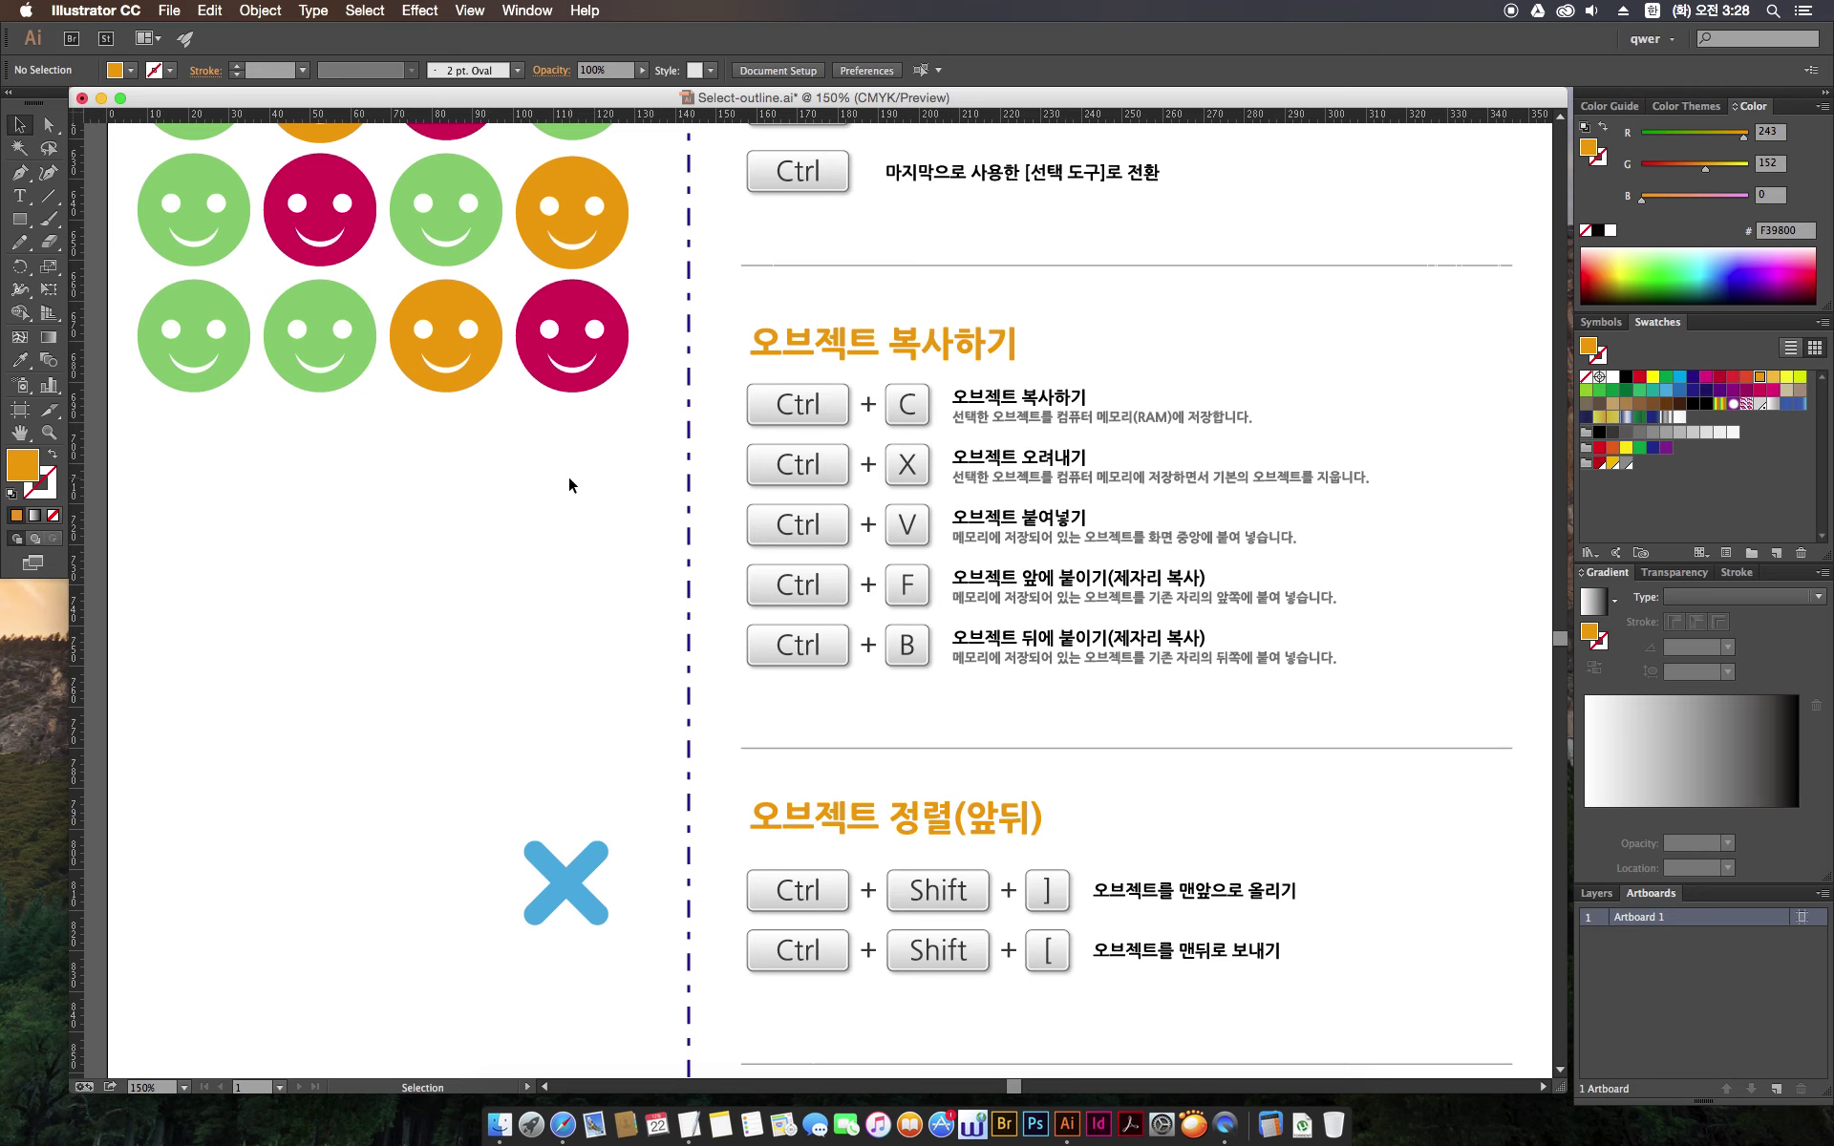
Select the magenta smiley in the bottom row and drag it to an empty spot below the grid
{"action": "scroll", "coordinate": [535, 478], "scroll_direction": "up", "scroll_amount": 2}
{"action": "left_click_drag", "start_coordinate": [609, 511], "coordinate": [217, 306]}
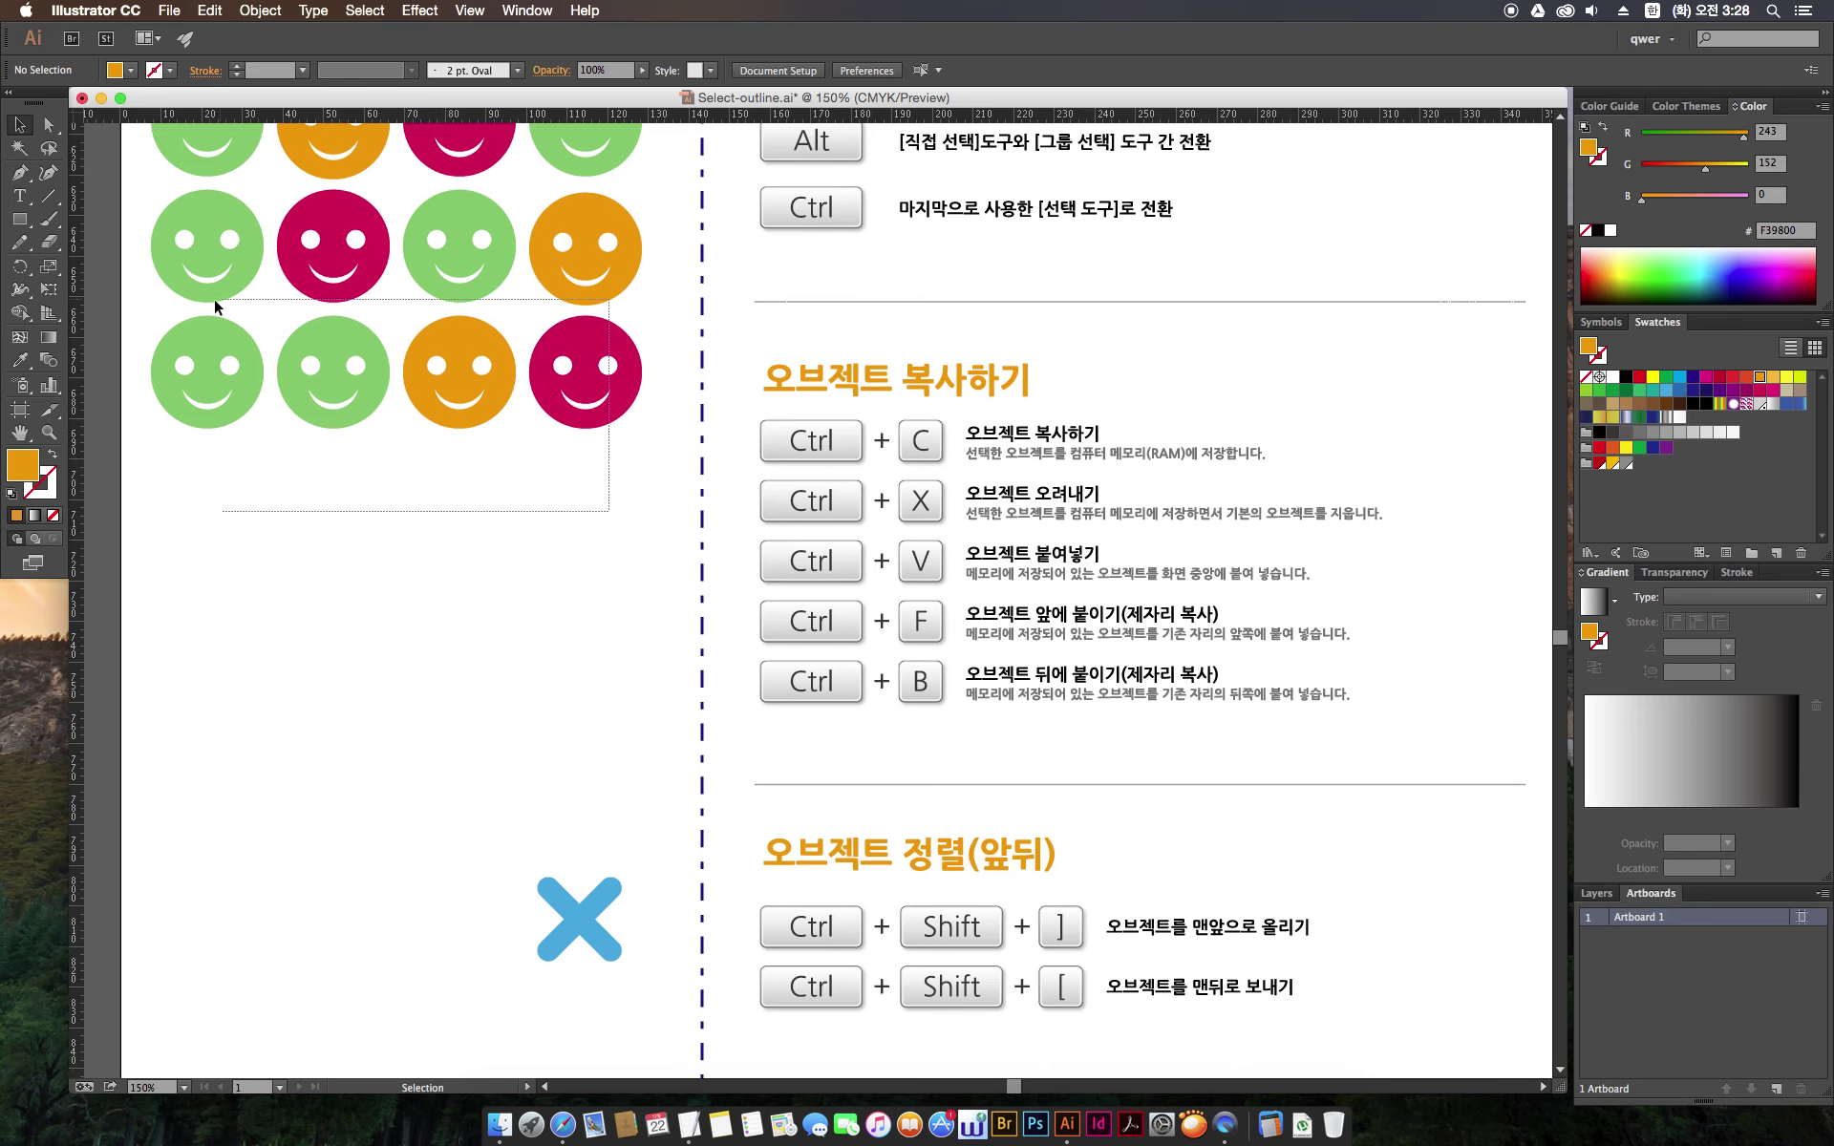
{"action": "mouse_move", "coordinate": [532, 387]}
{"action": "left_mouse_down"}
{"action": "mouse_move", "coordinate": [549, 902]}
{"action": "mouse_move", "coordinate": [531, 466]}
{"action": "left_mouse_up"}
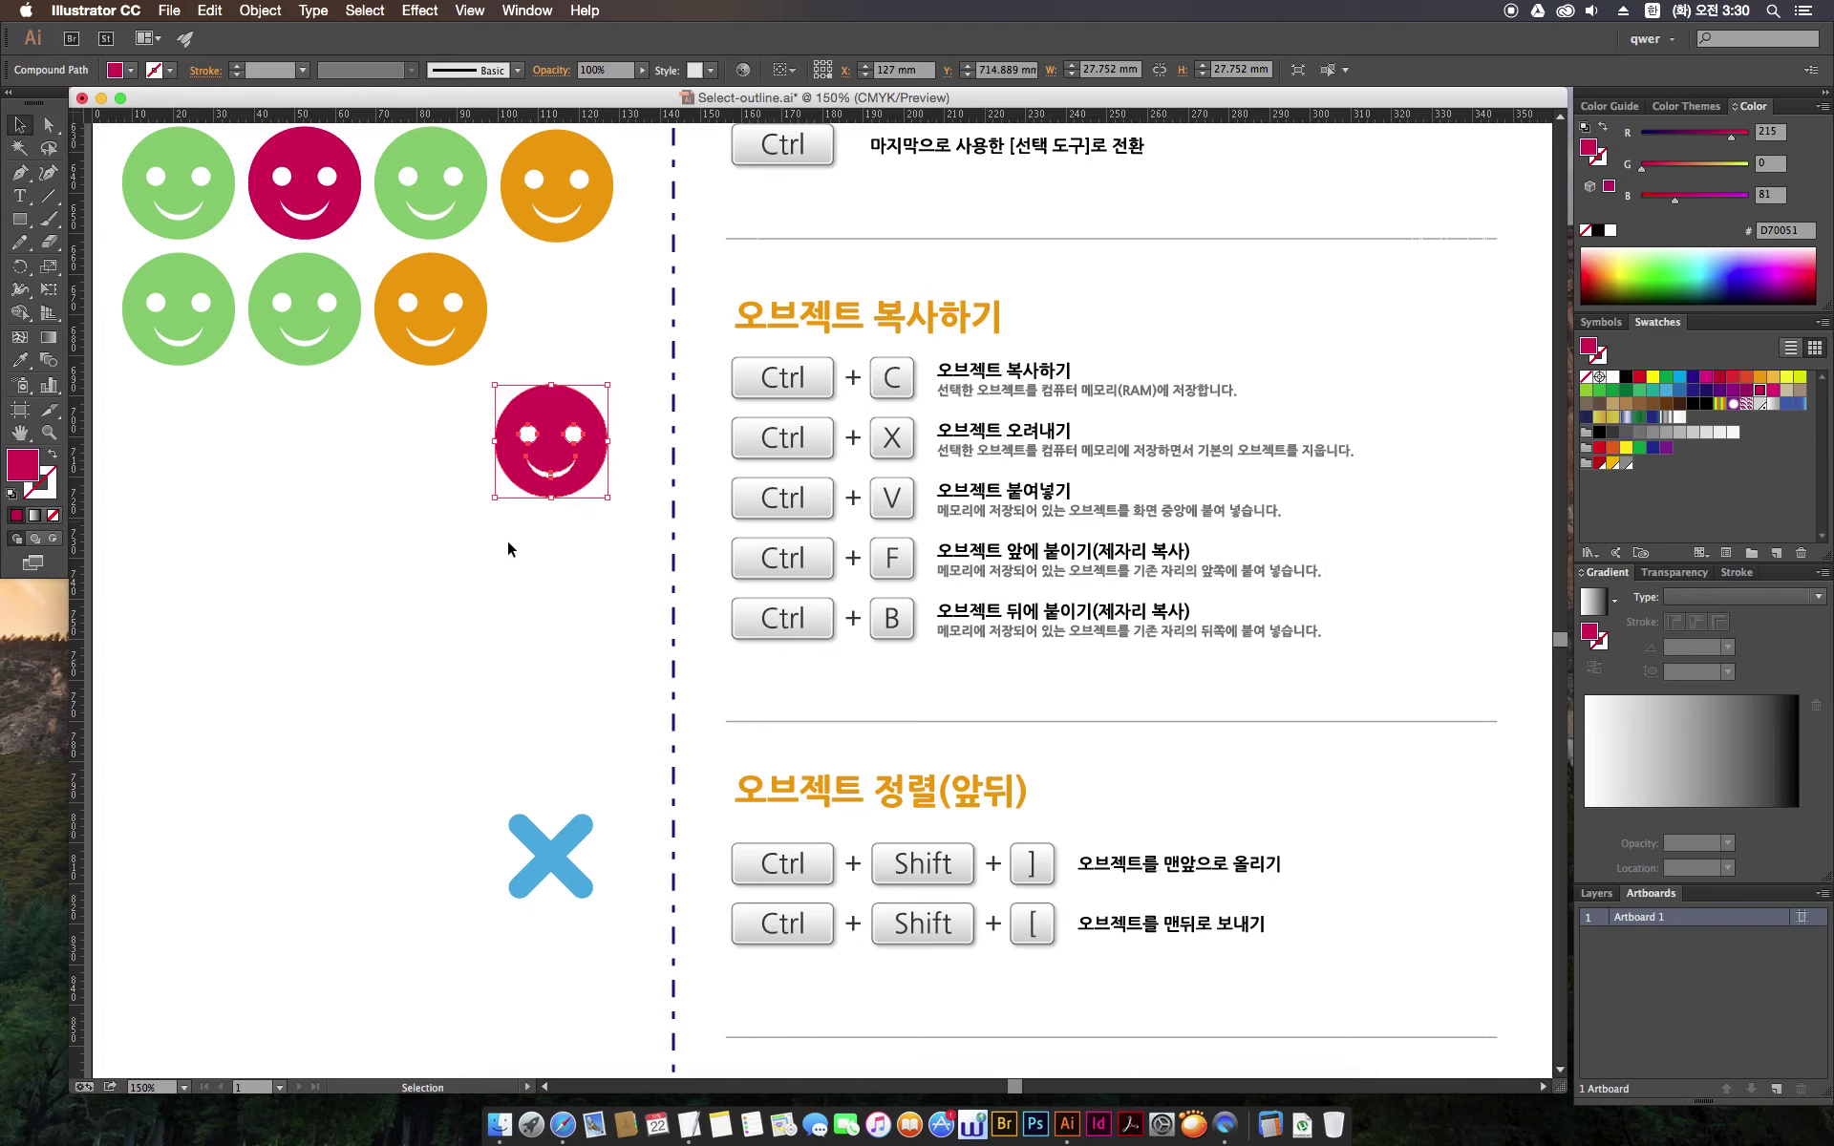
Copy the magenta smiley, delete the stray pasted duplicate, and reselect the lone smiley
{"action": "left_click", "coordinate": [508, 571]}
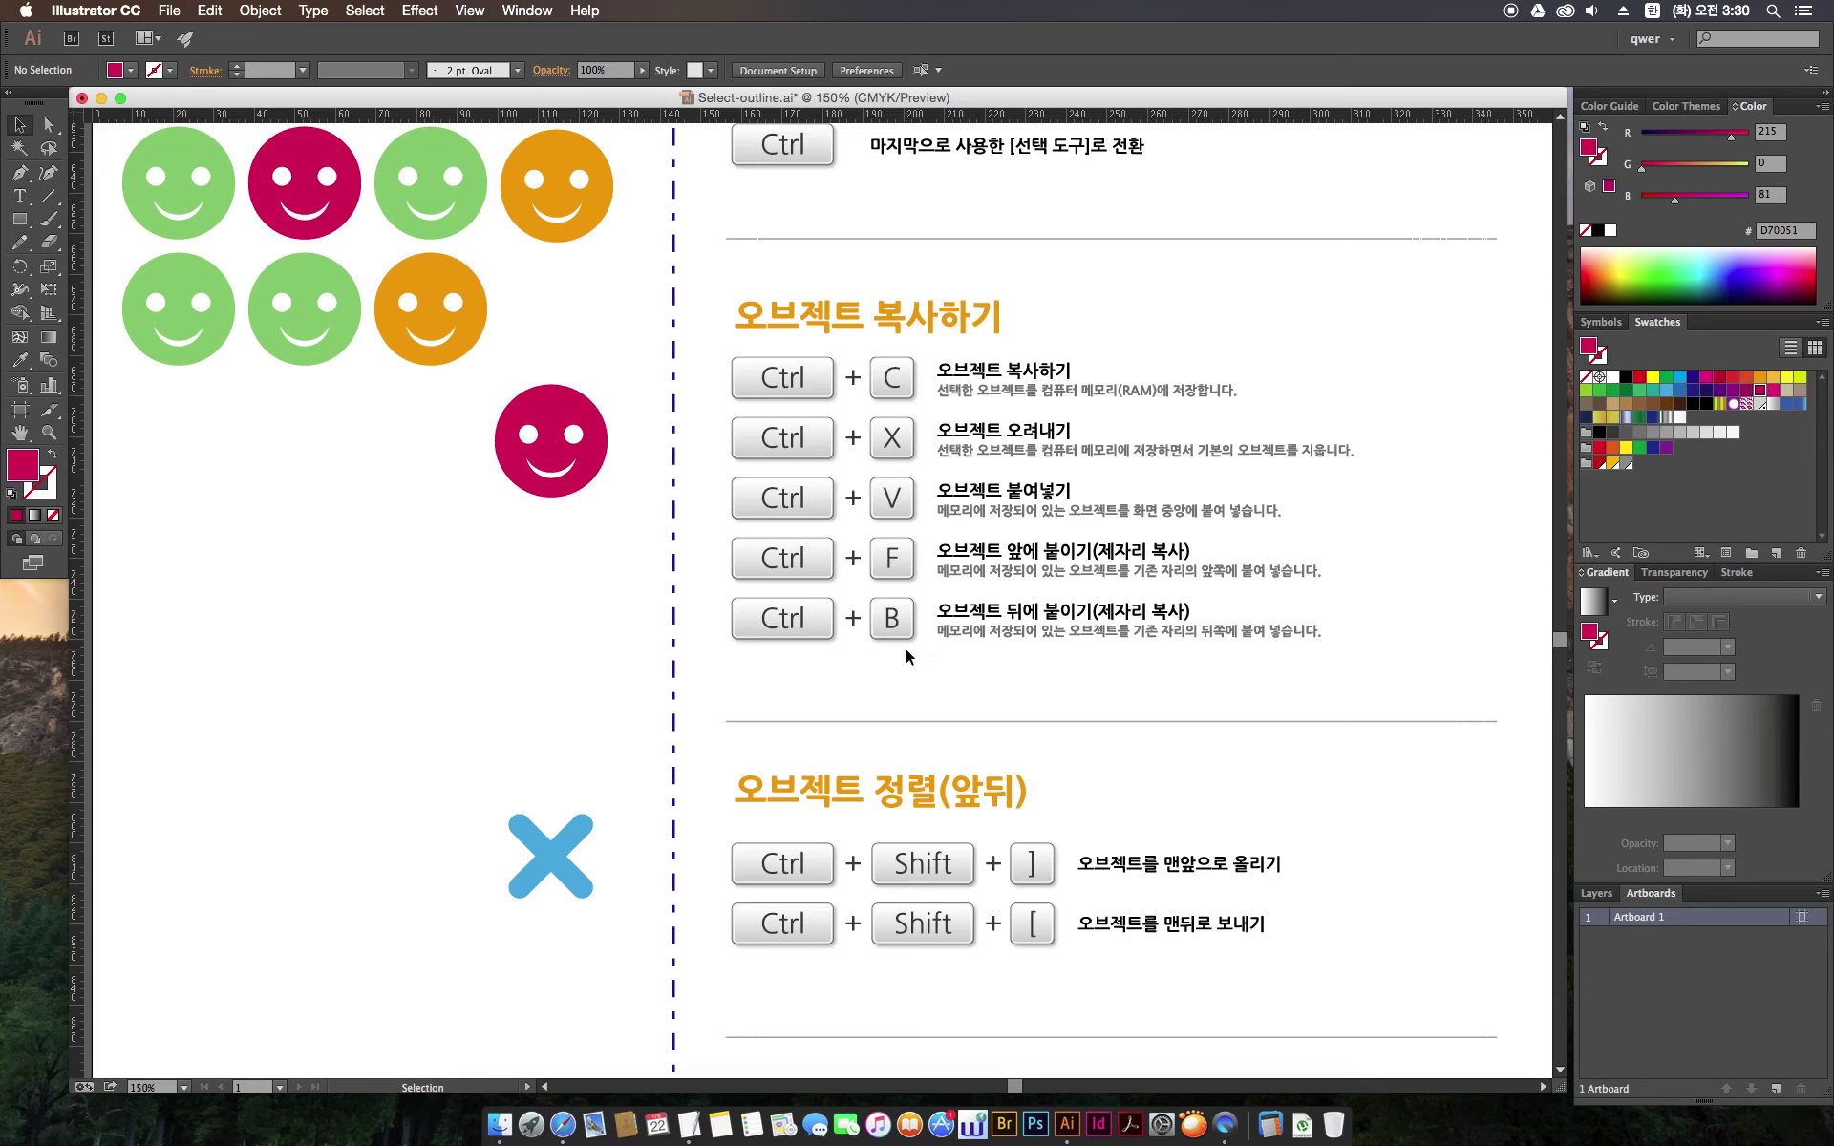
{"action": "key", "text": "a"}
{"action": "key", "text": "ctrl+v"}
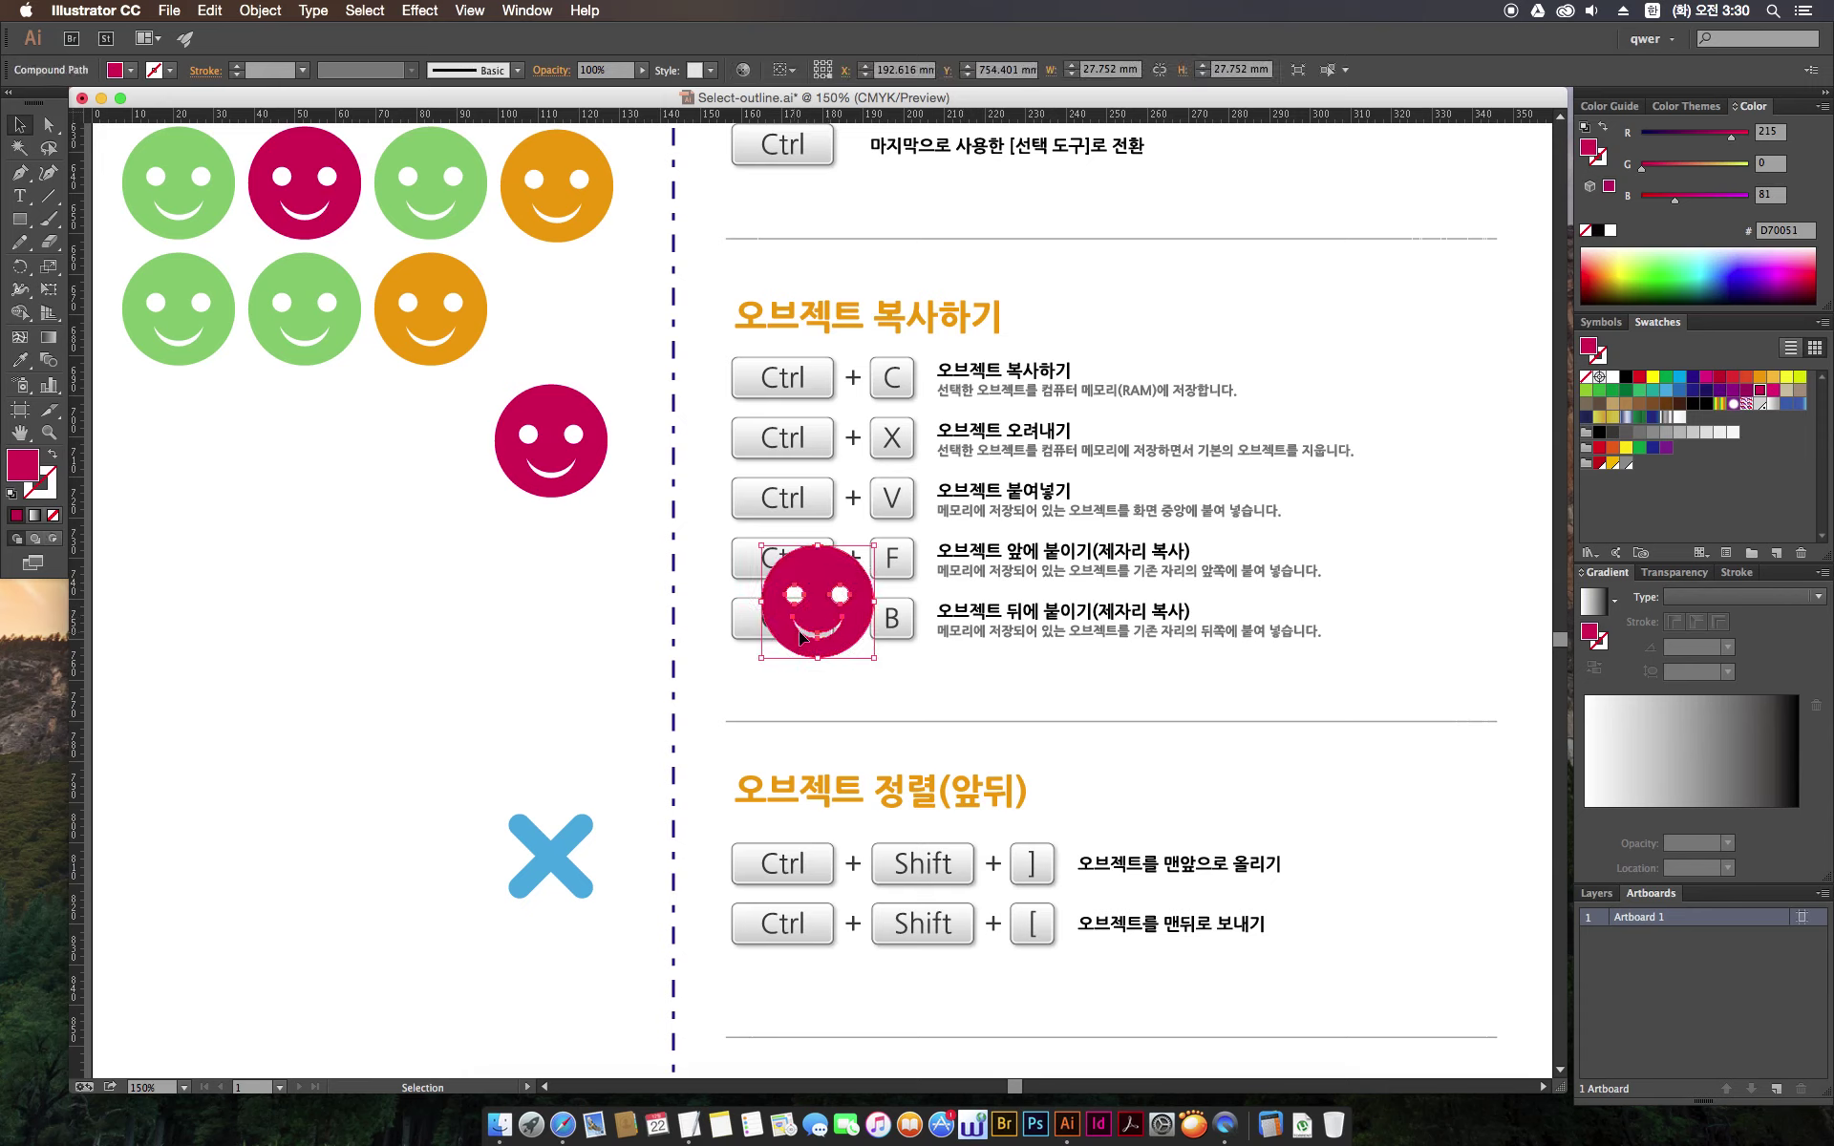
{"action": "key", "text": "Delete"}
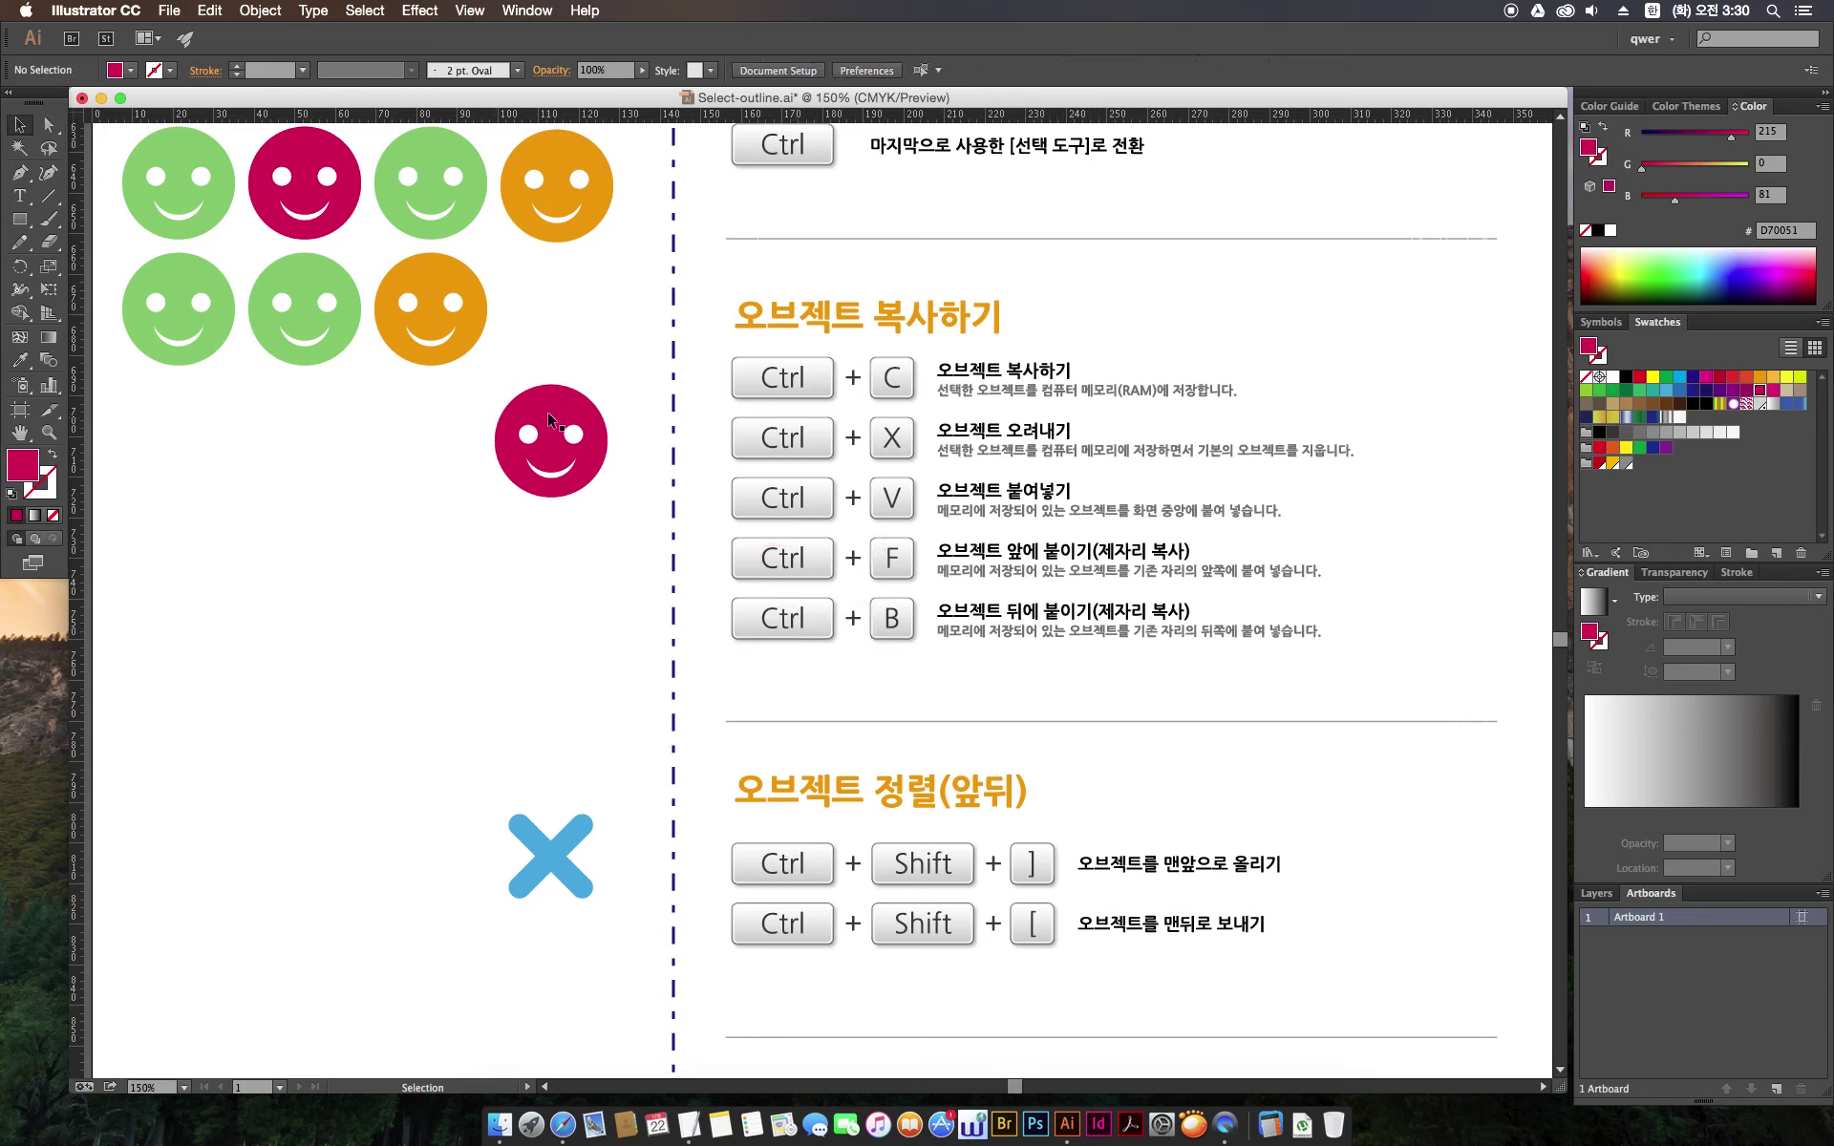
{"action": "left_click", "coordinate": [552, 421]}
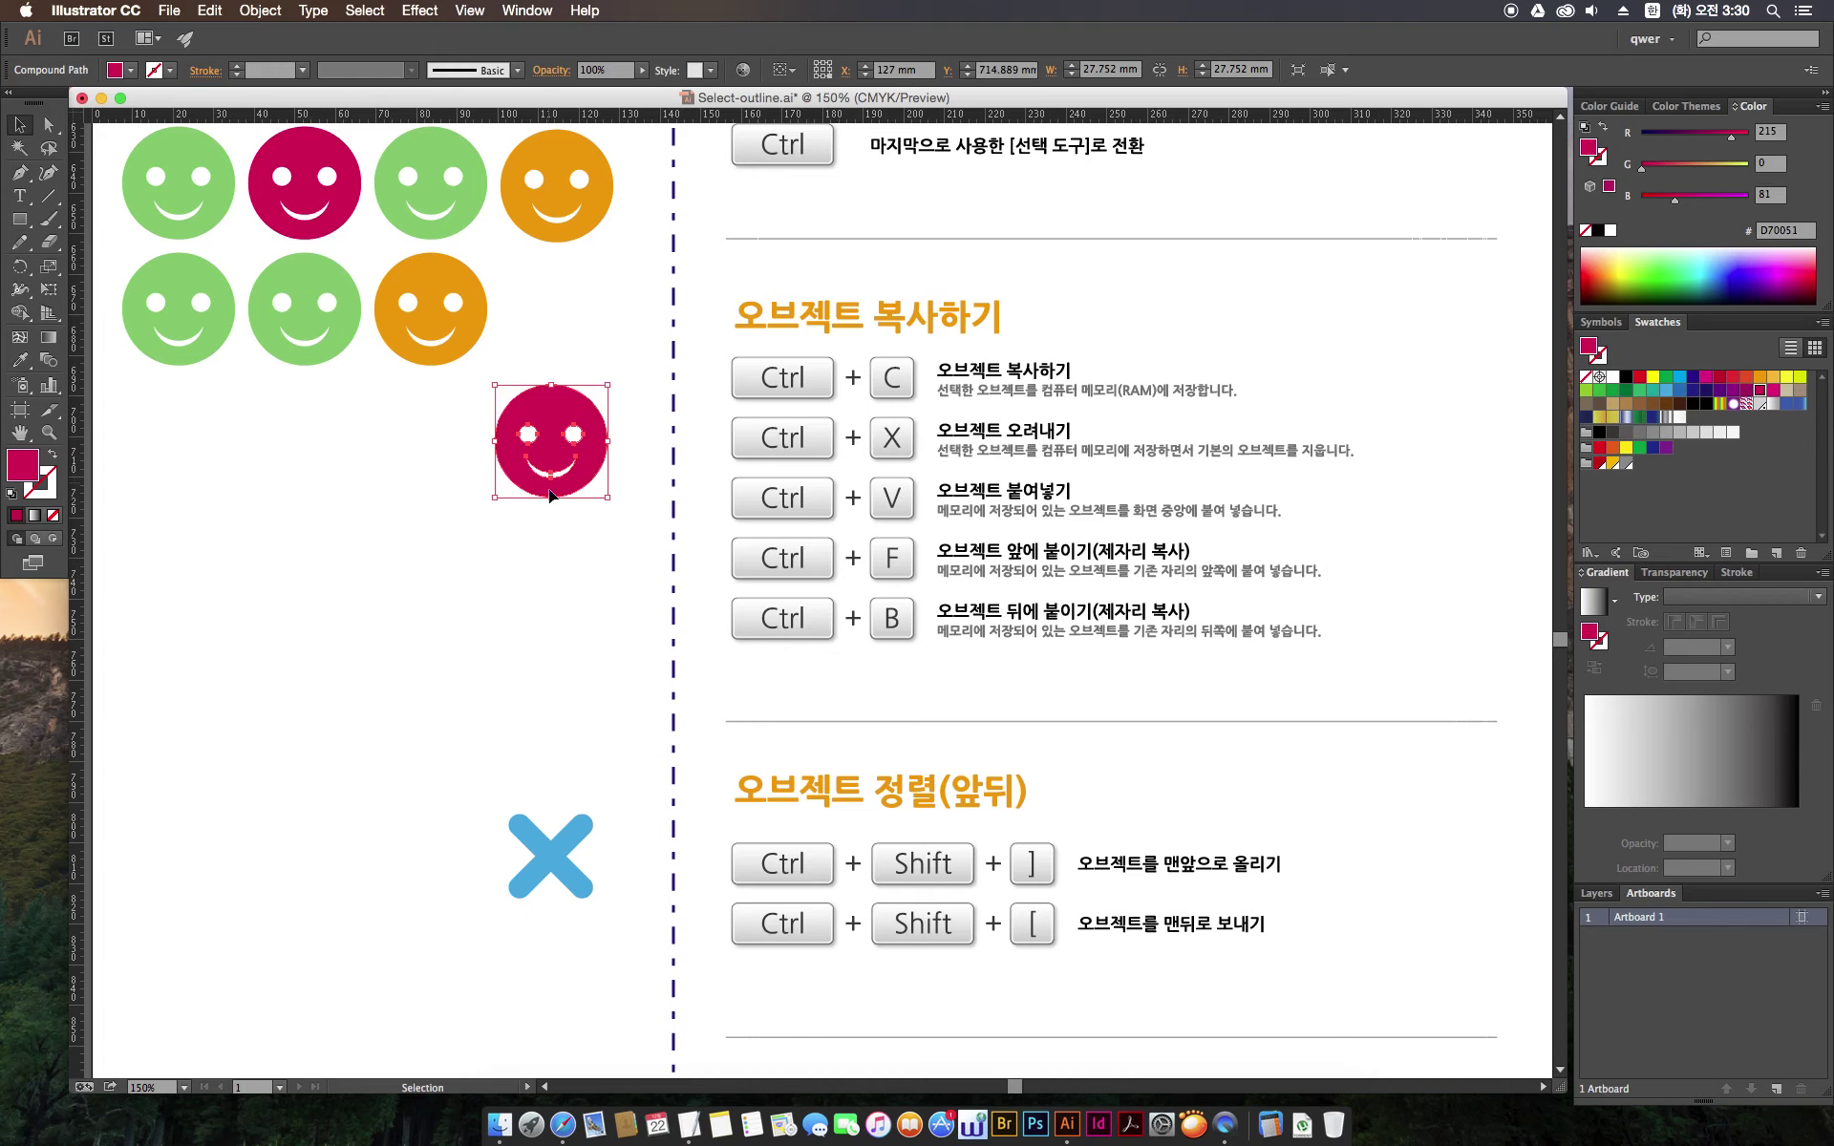
Fill the lone smiley green and place the magenta copy directly over it
{"action": "left_click", "coordinate": [1669, 267]}
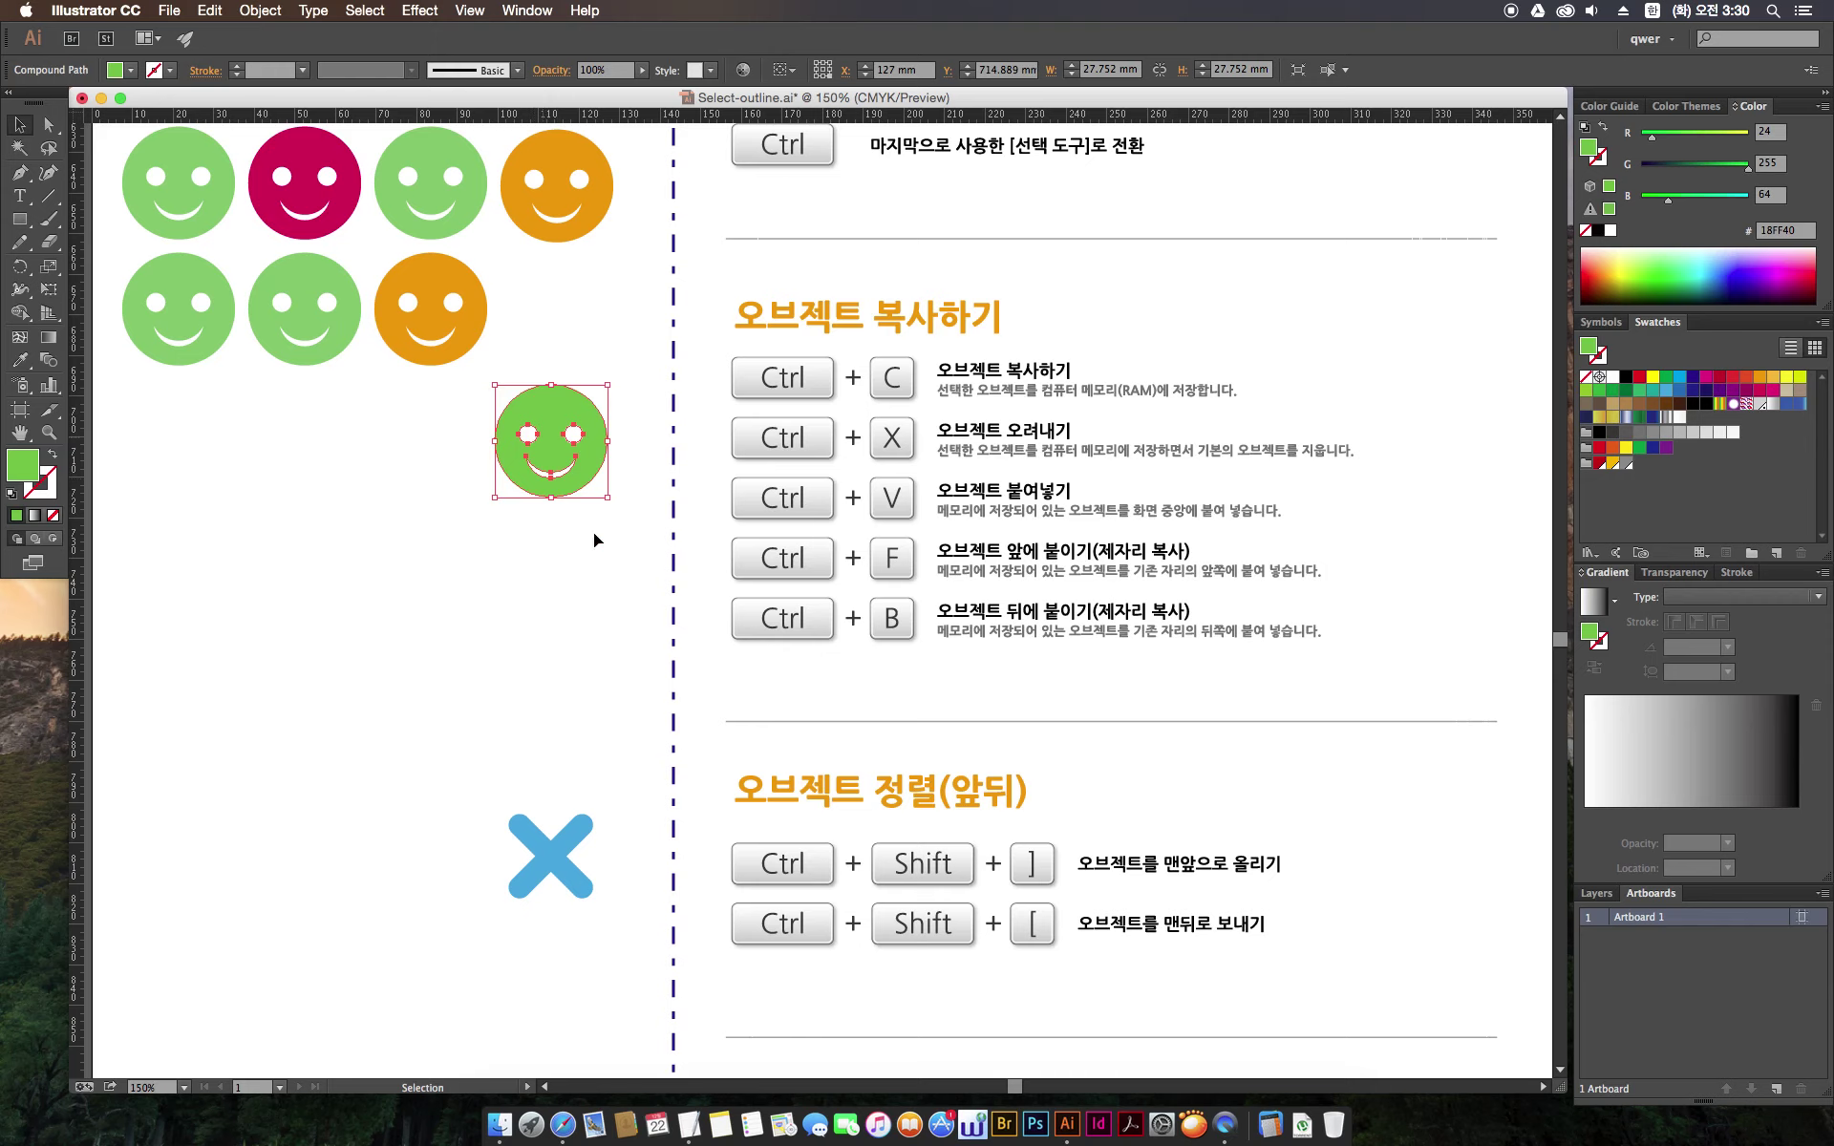
{"action": "left_click", "coordinate": [542, 554]}
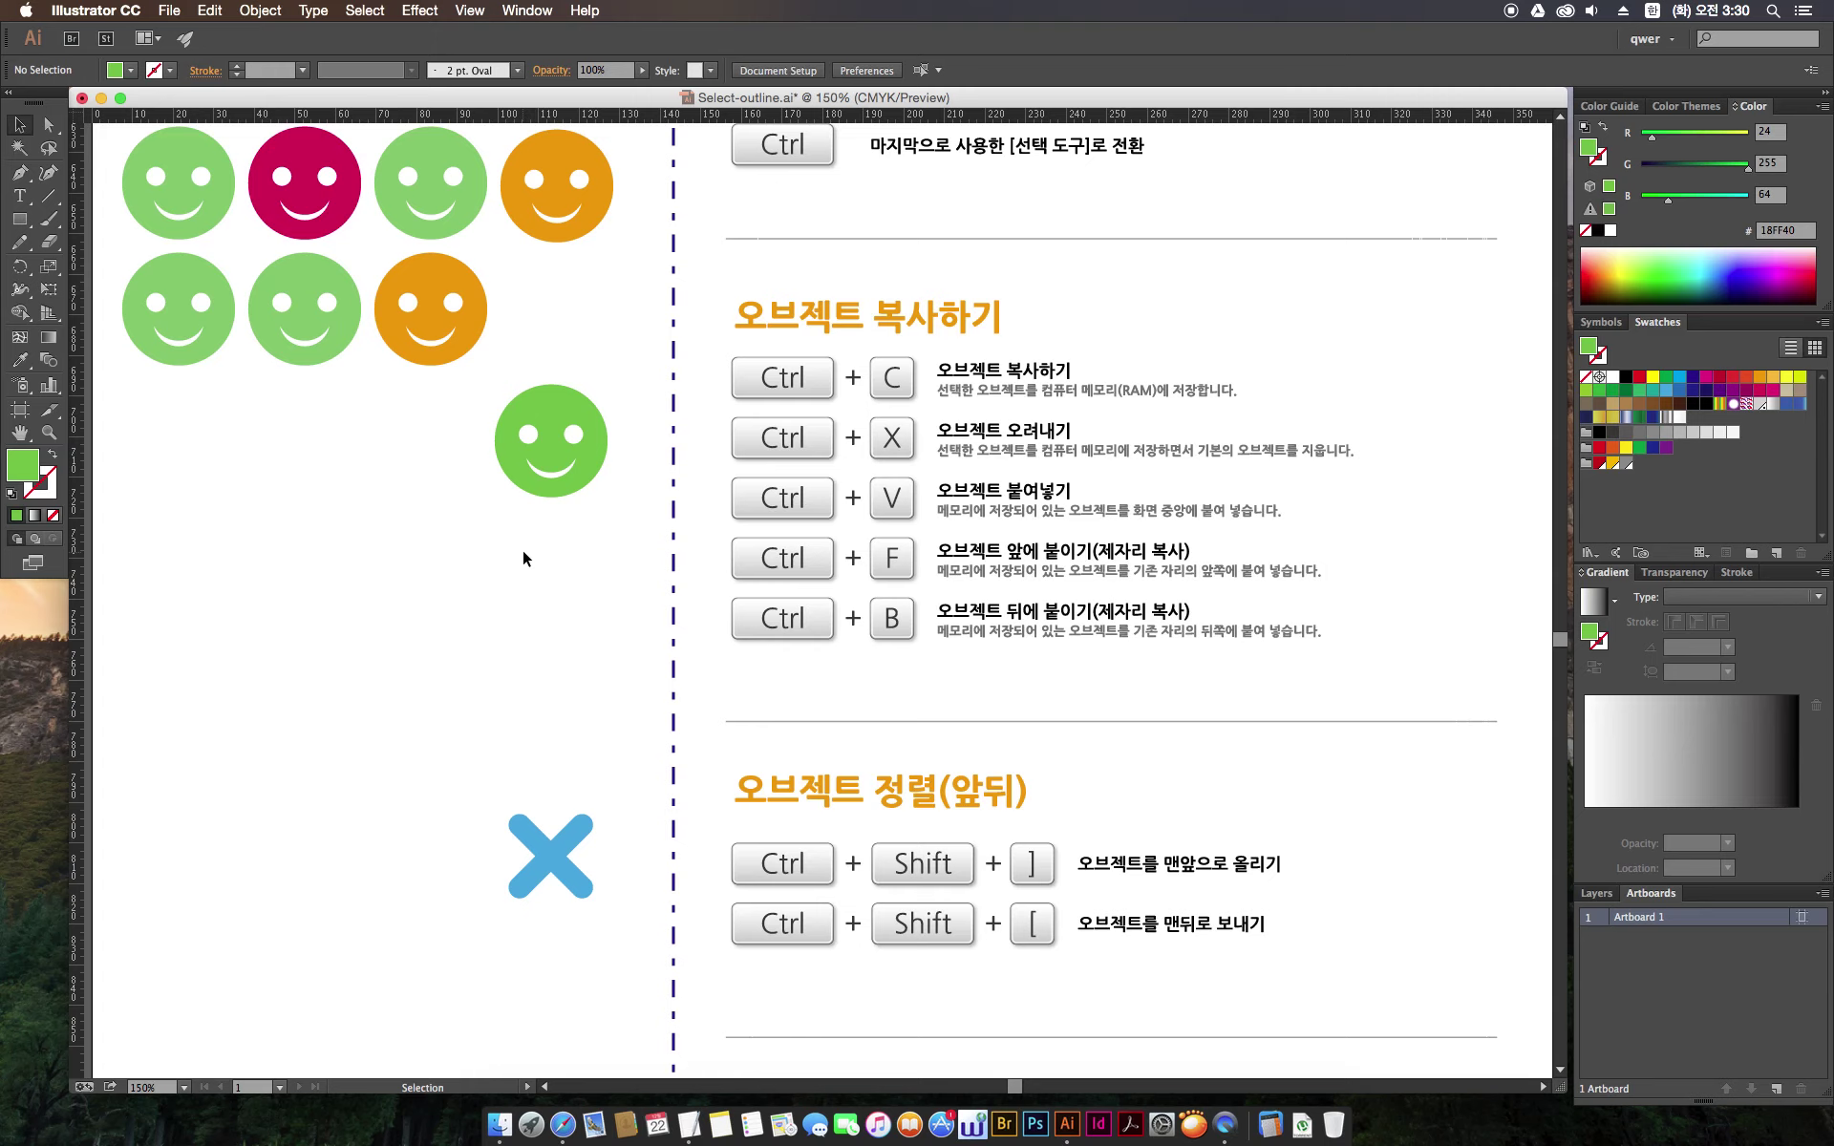
{"action": "key", "text": "a"}
{"action": "key", "text": "ctrl+z"}
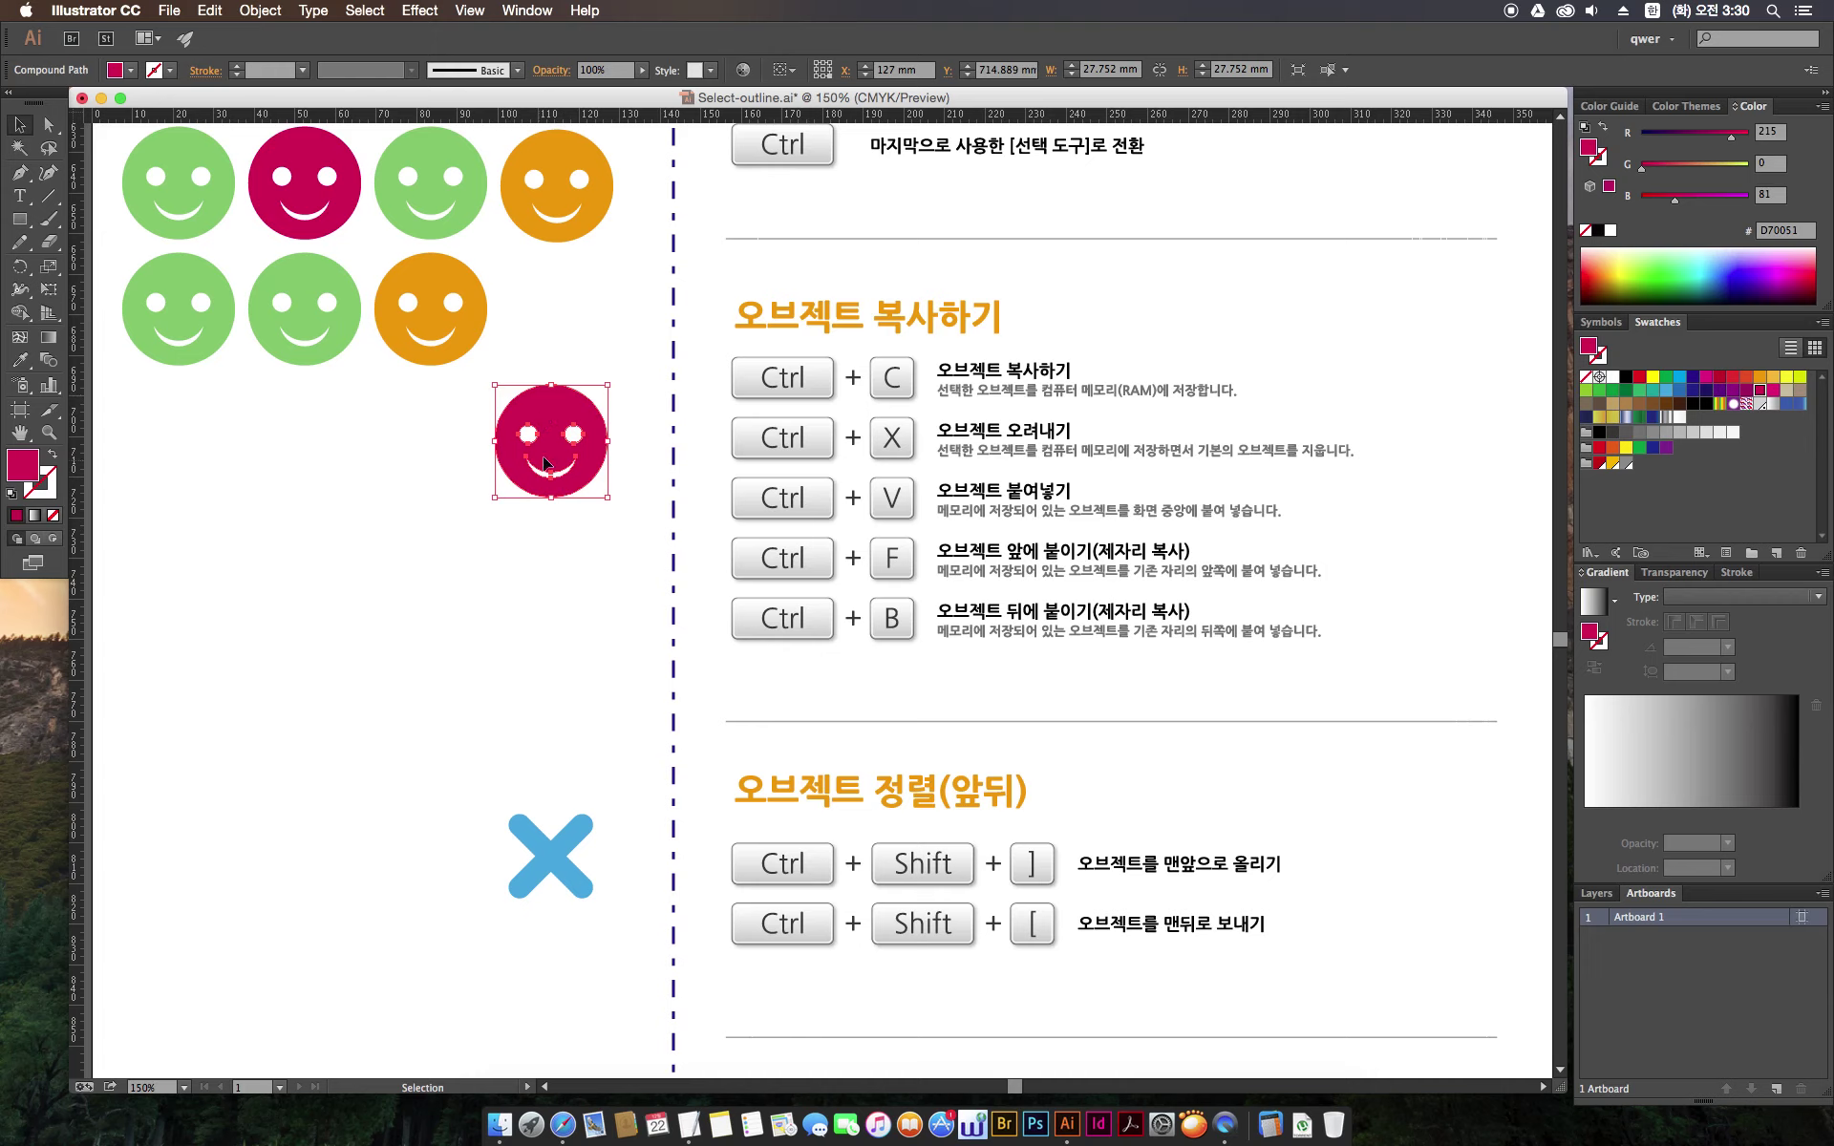
Move the magenta copy off the green smiley and cut it away
{"action": "mouse_move", "coordinate": [549, 459]}
{"action": "left_mouse_down"}
{"action": "mouse_move", "coordinate": [566, 558]}
{"action": "mouse_move", "coordinate": [570, 491]}
{"action": "left_mouse_up"}
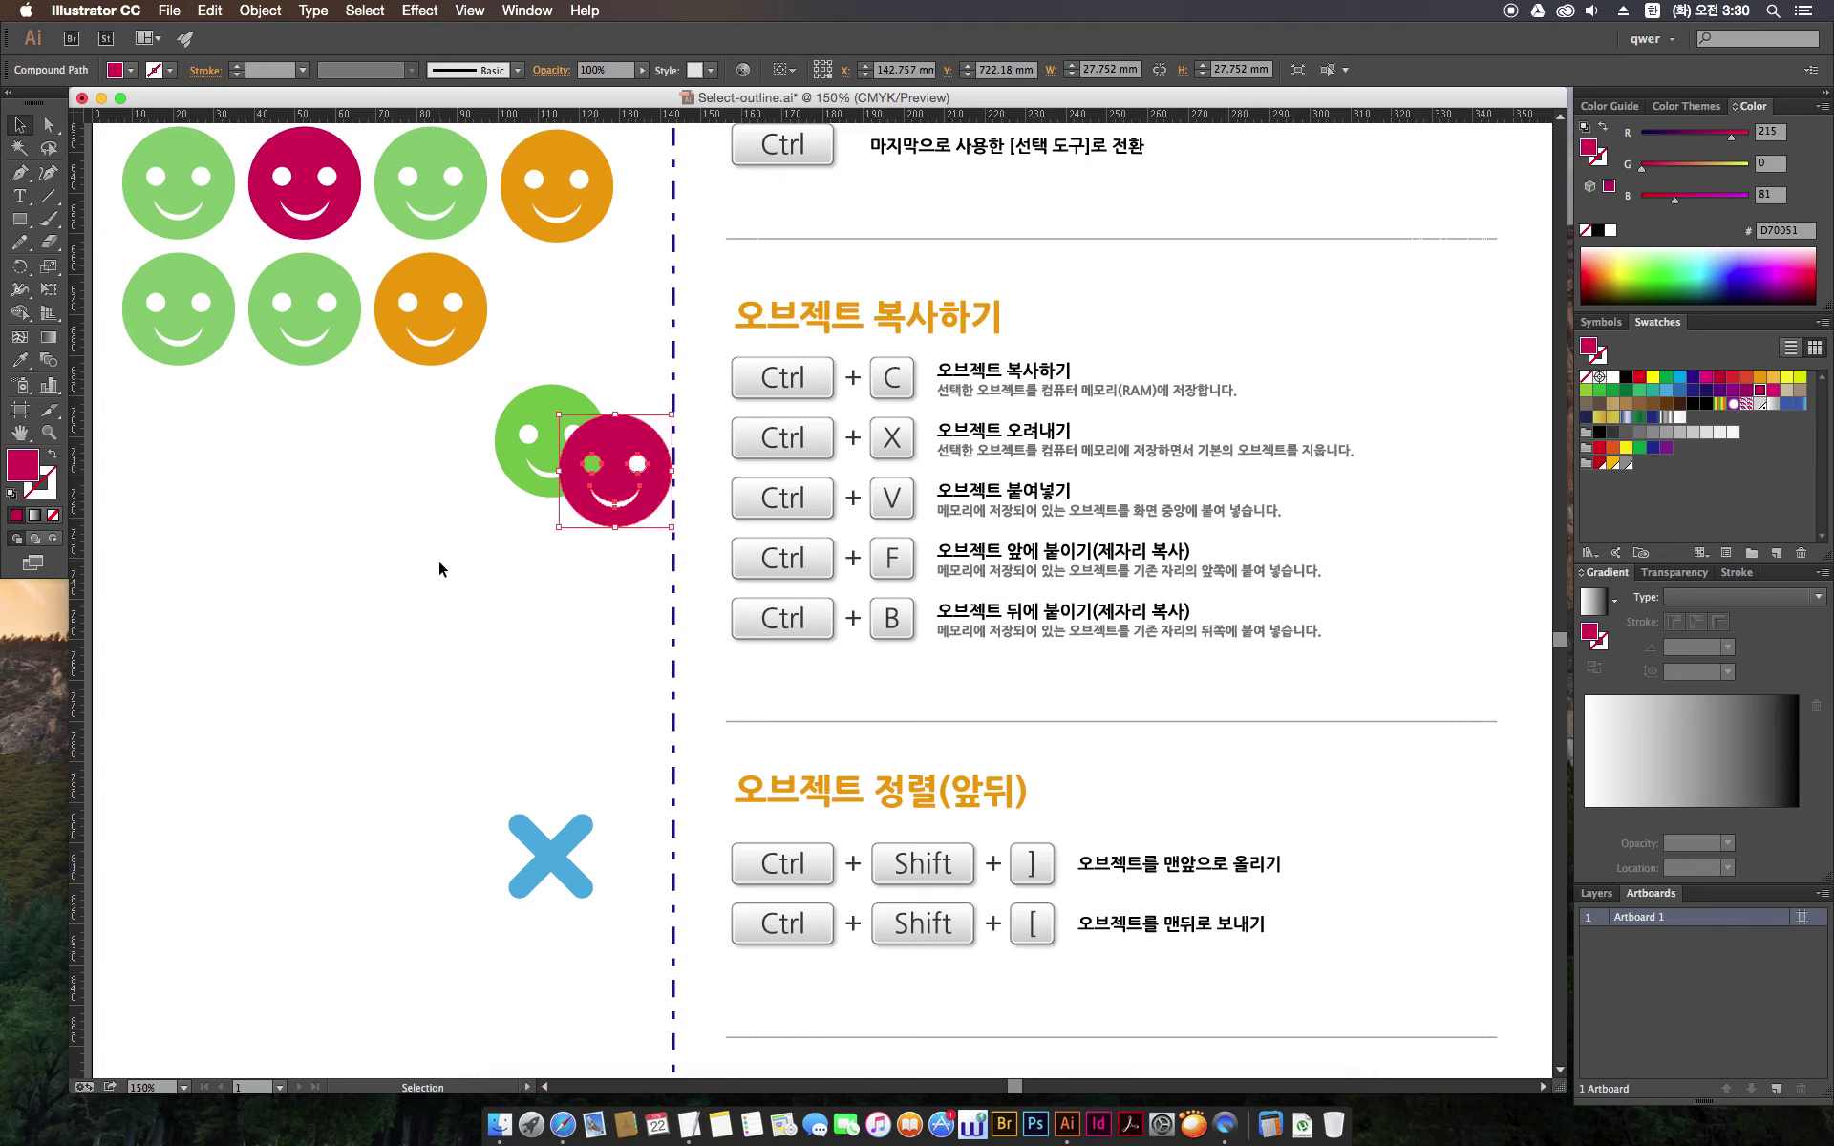
{"action": "left_click", "coordinate": [533, 564]}
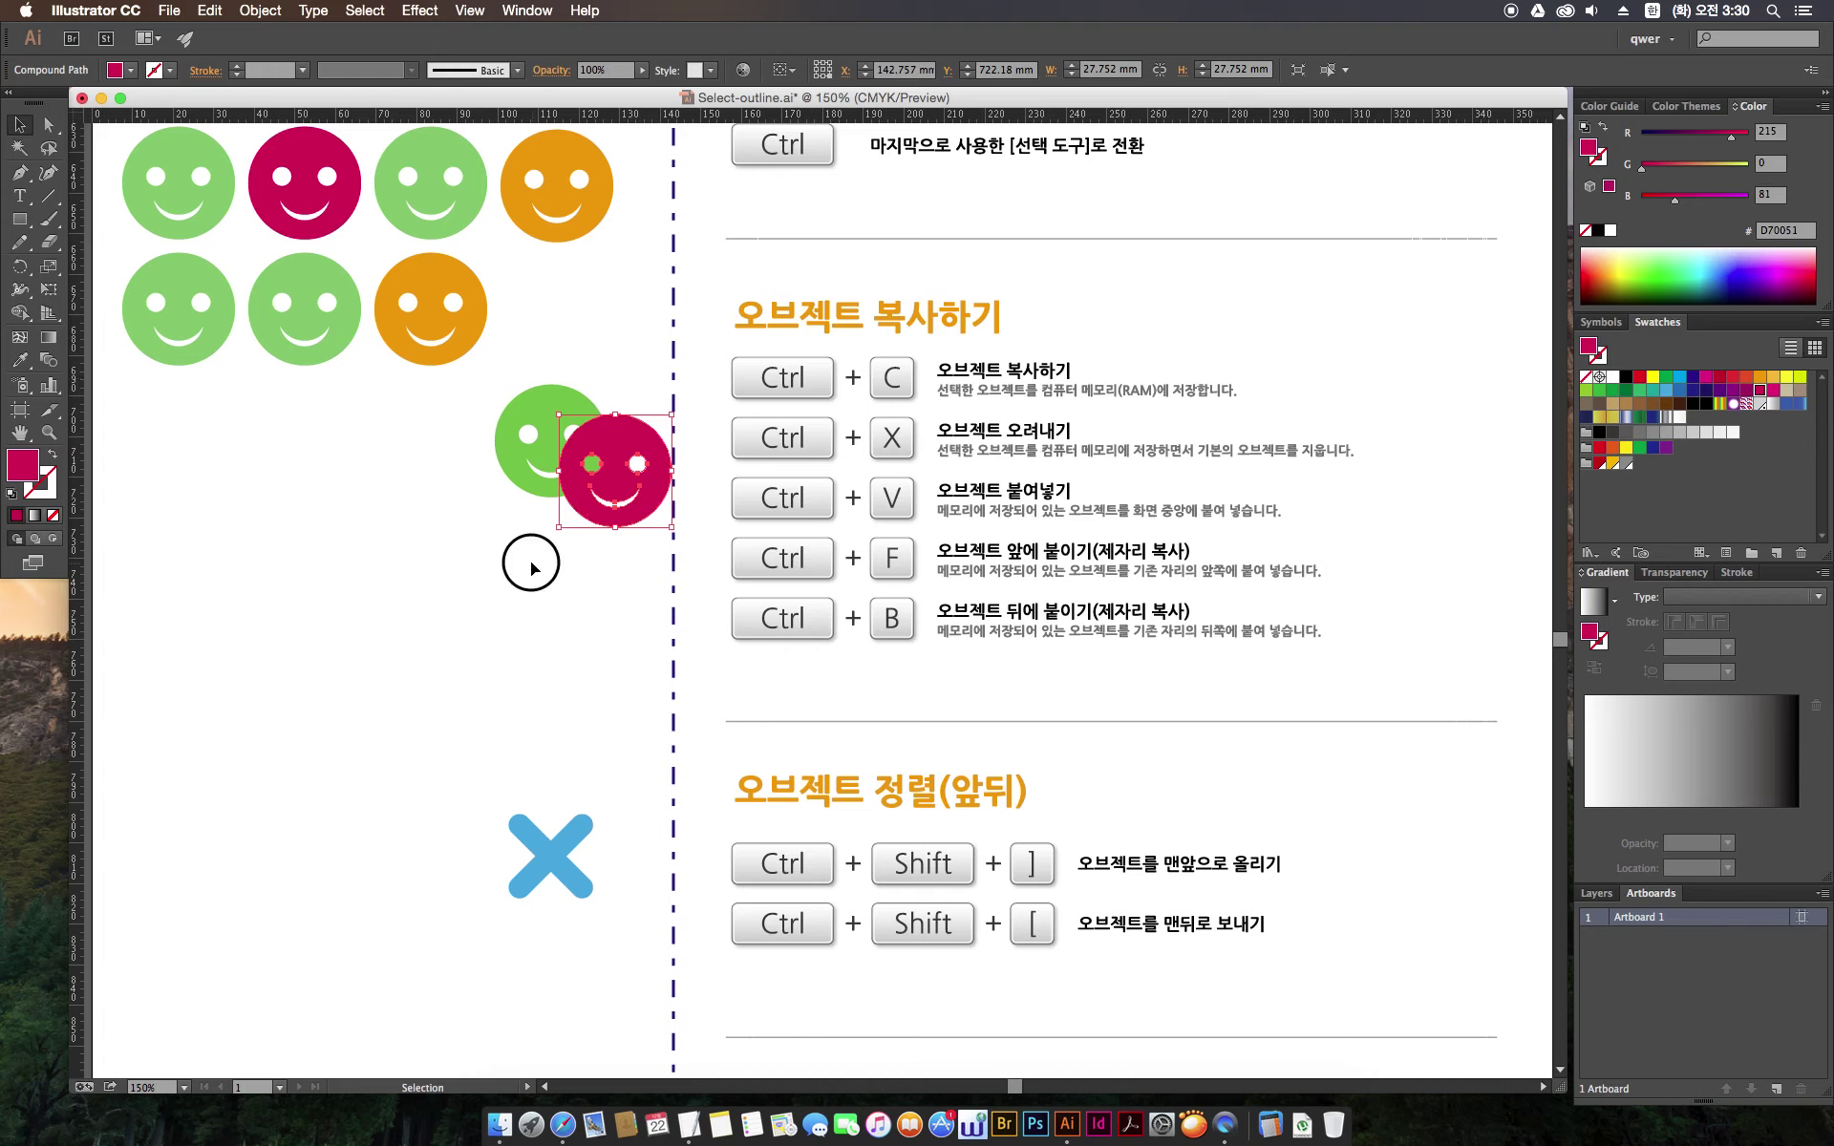
{"action": "left_click", "coordinate": [650, 485]}
{"action": "key", "text": "ctrl+x"}
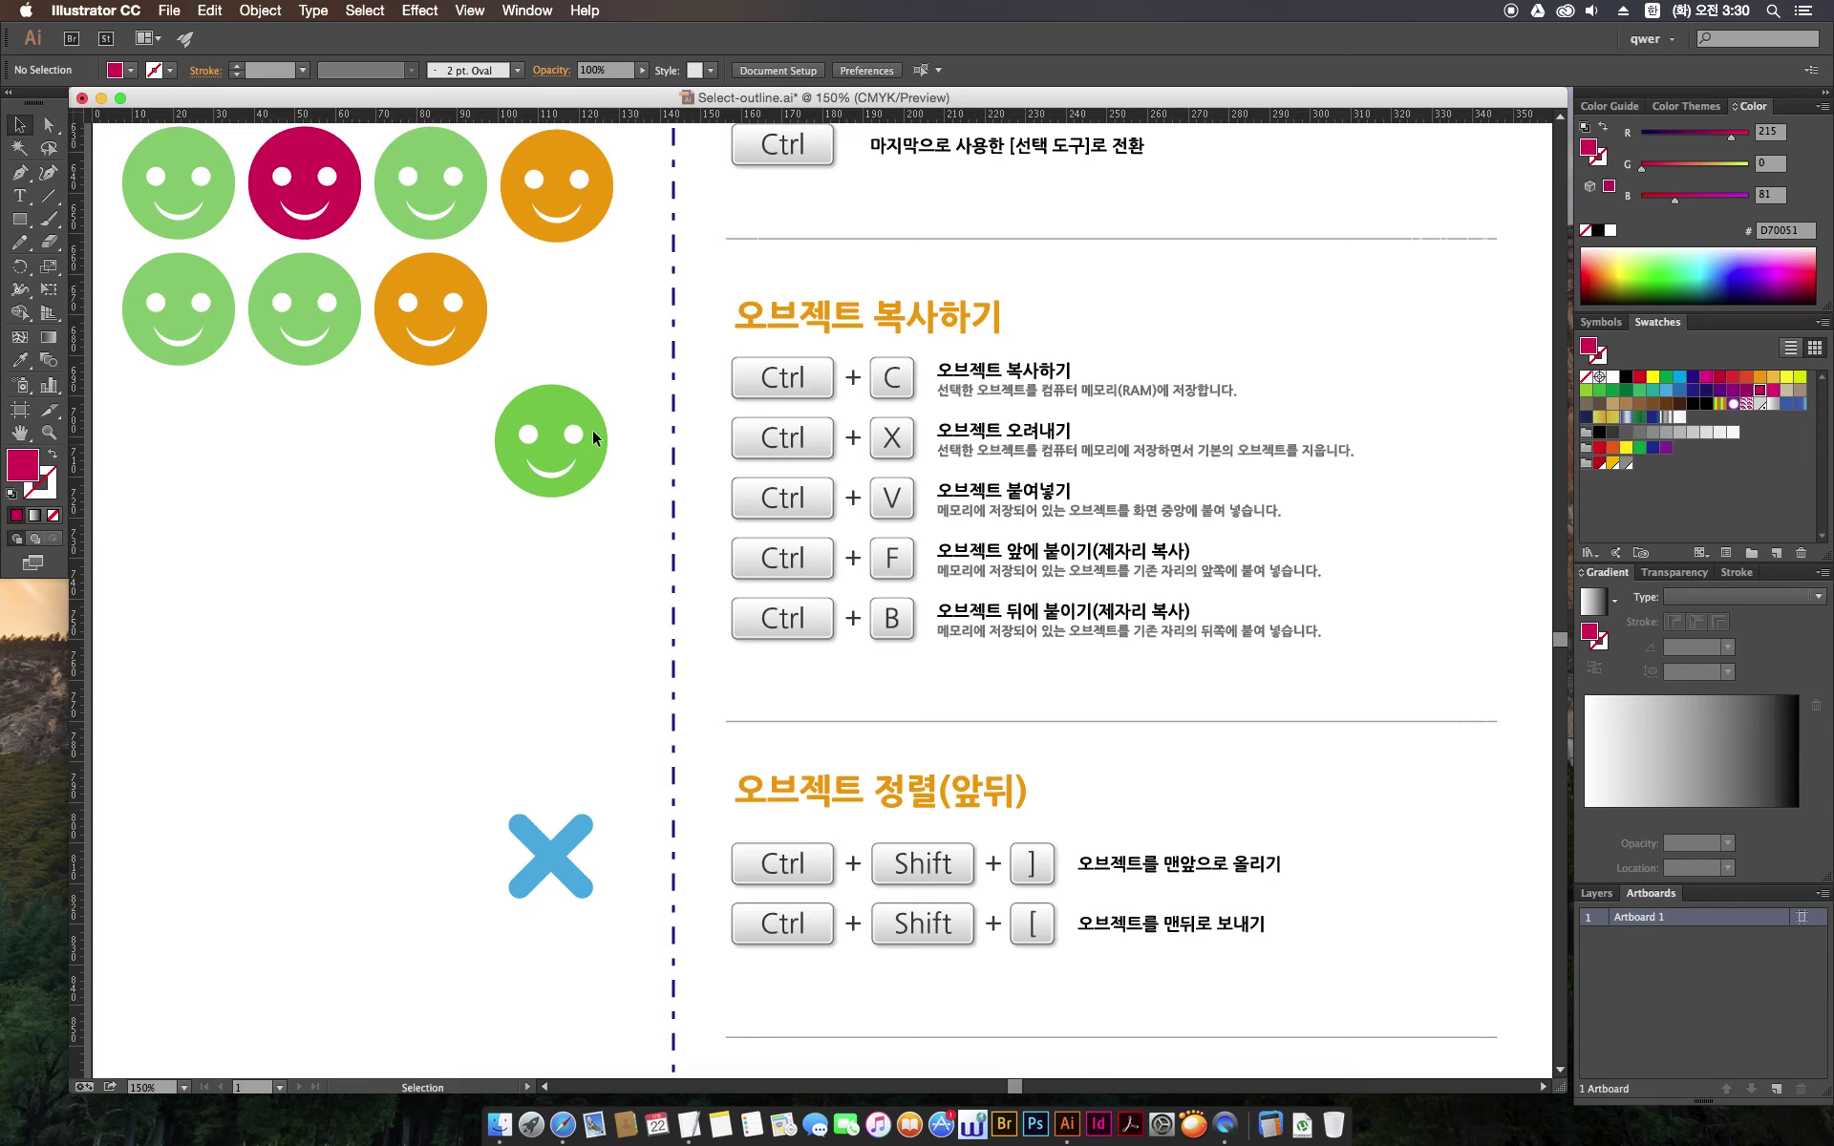
Marquee-select the green smiley
{"action": "left_click_drag", "start_coordinate": [560, 533], "coordinate": [495, 535]}
{"action": "key", "text": "ctrl"}
{"action": "left_click_drag", "start_coordinate": [550, 597], "coordinate": [535, 482]}
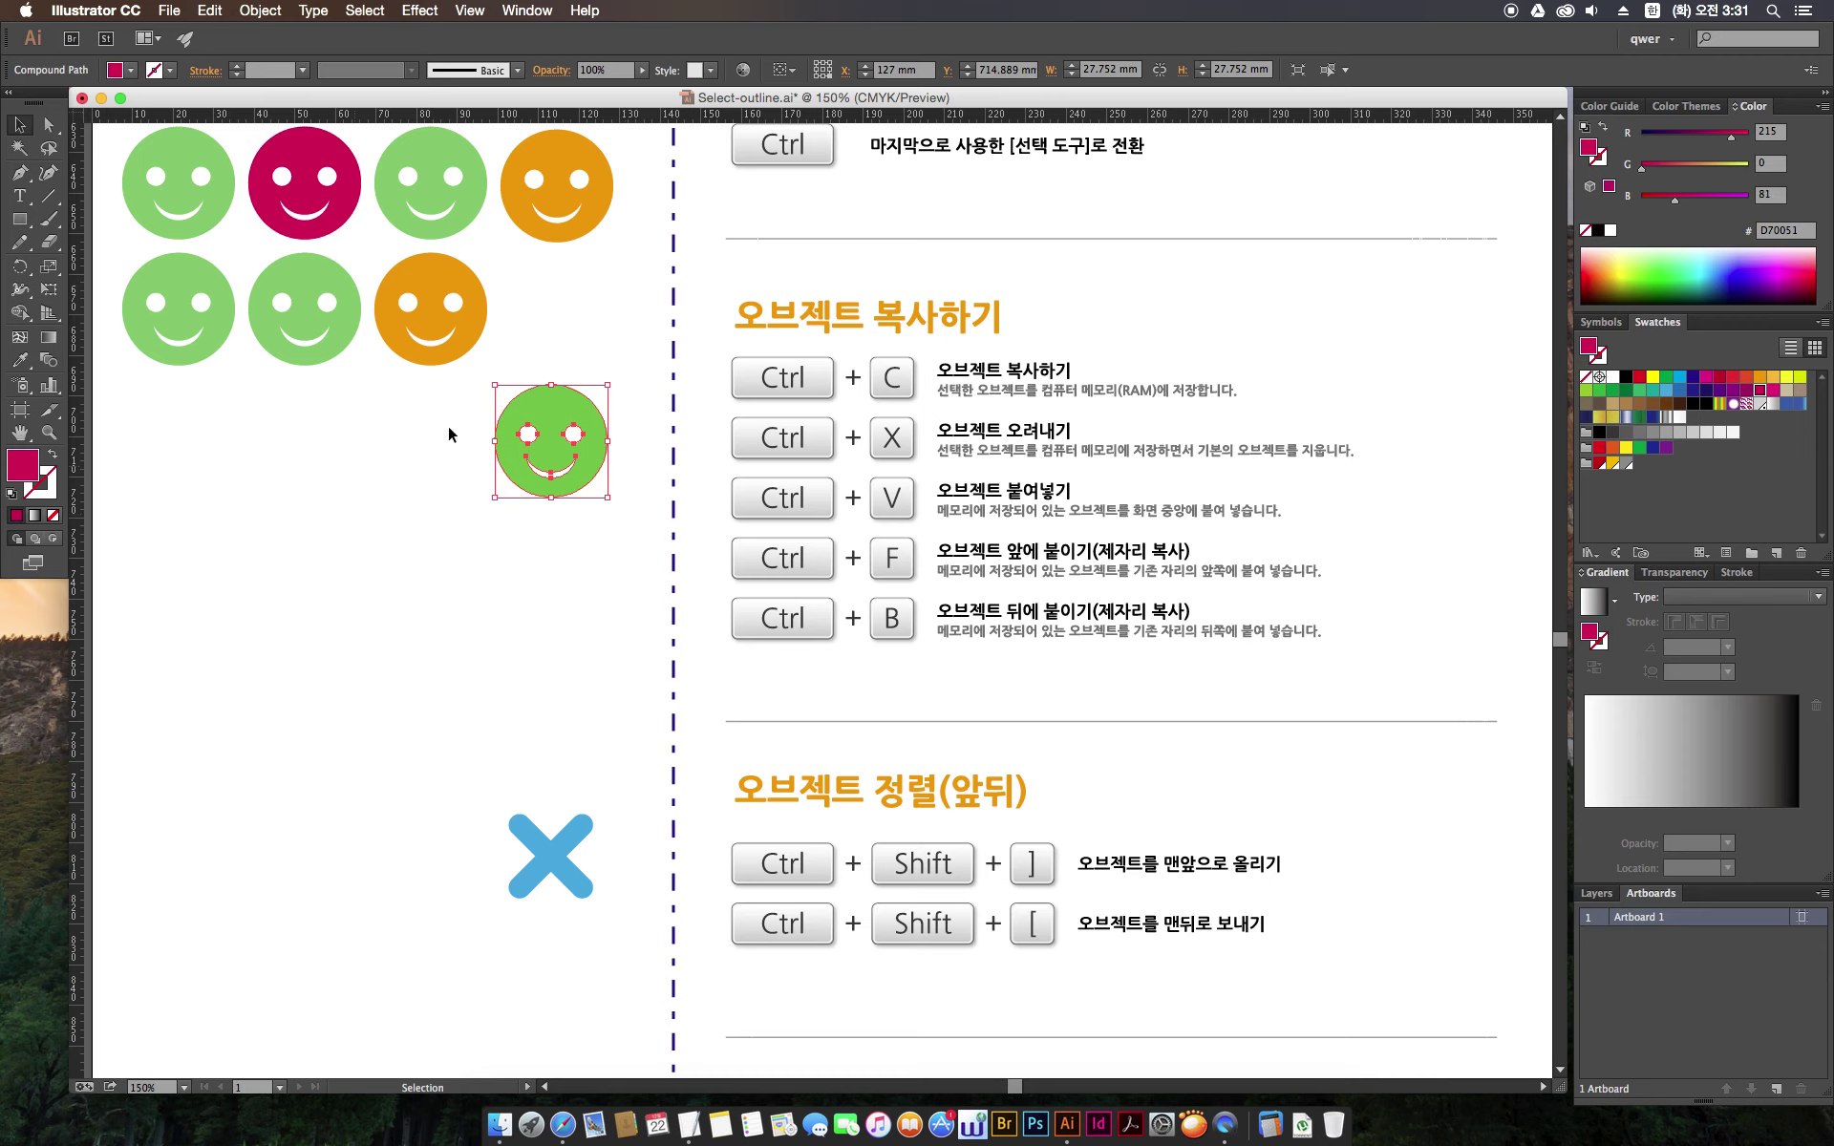
Drag the green smiley down-right so it partly overlaps the magenta smiley
{"action": "left_click", "coordinate": [563, 410]}
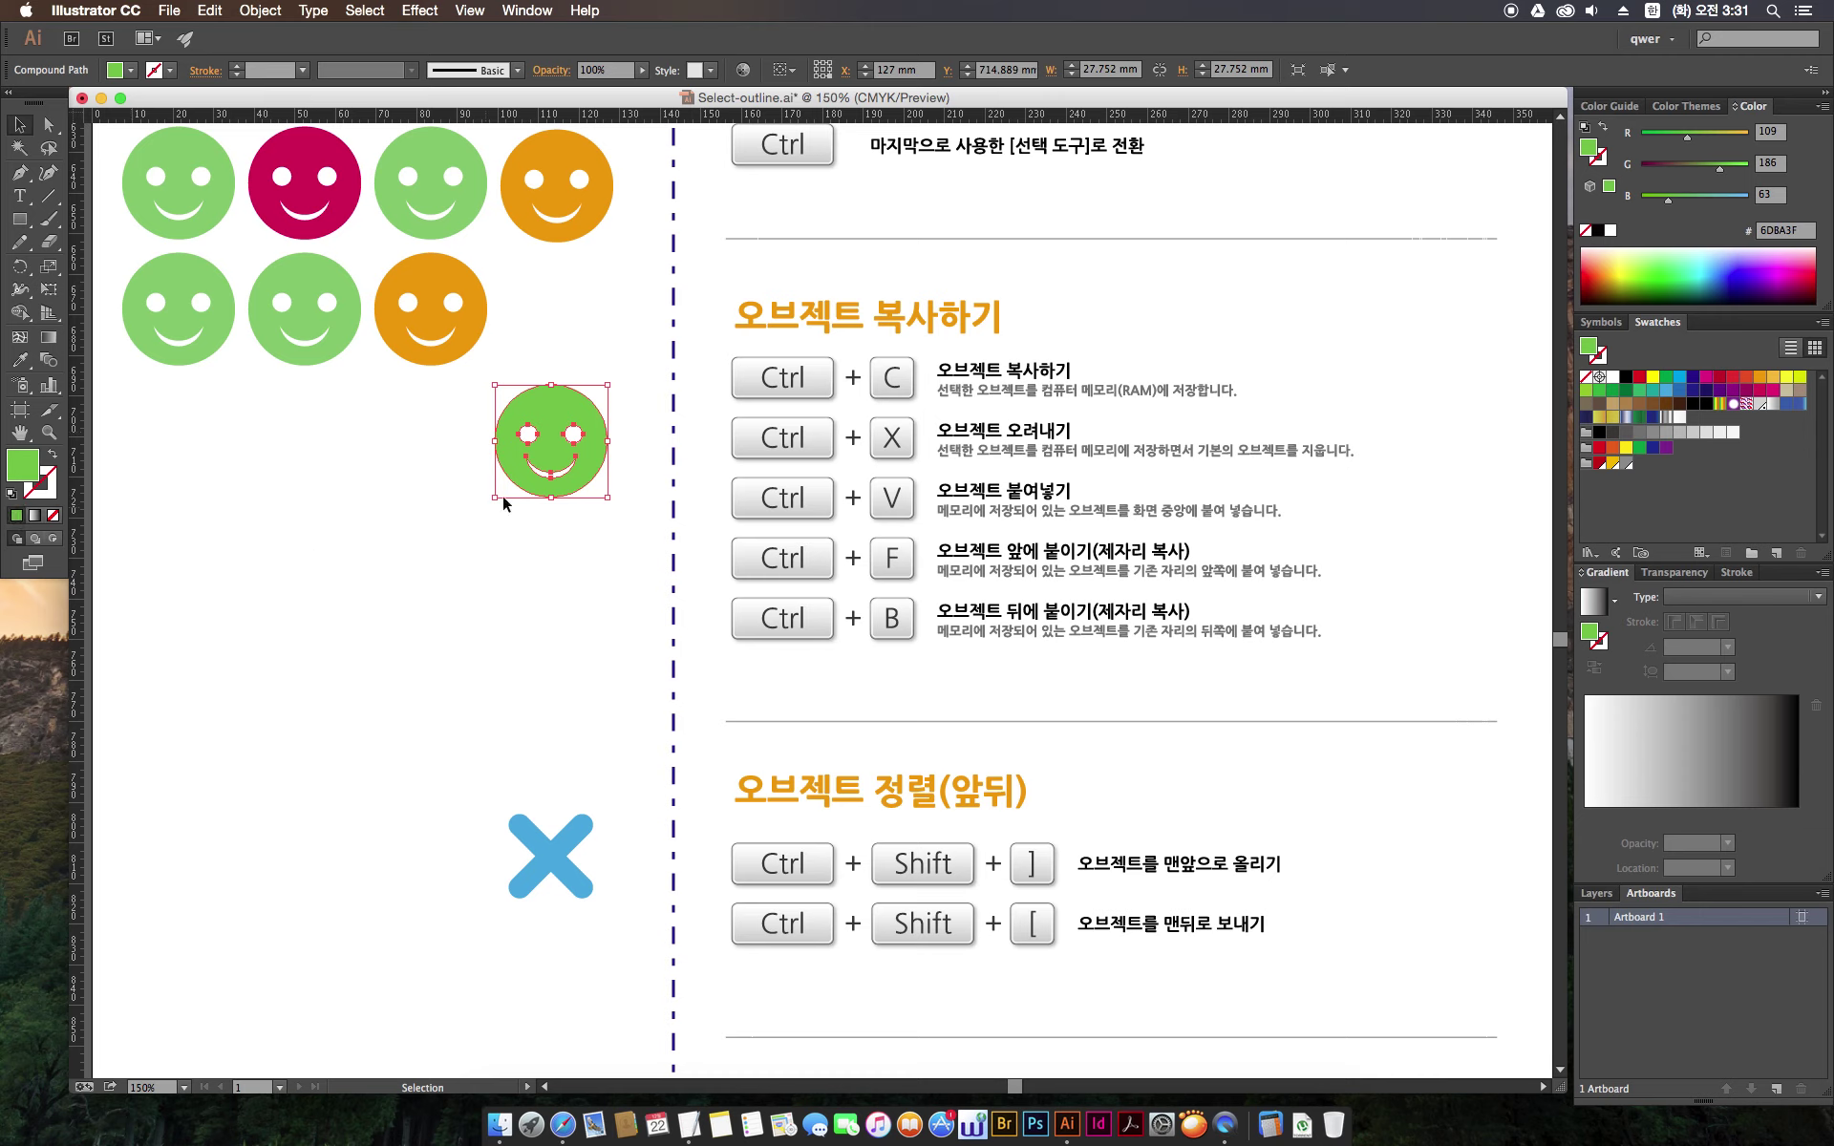
{"action": "left_click_drag", "start_coordinate": [553, 454], "coordinate": [592, 500]}
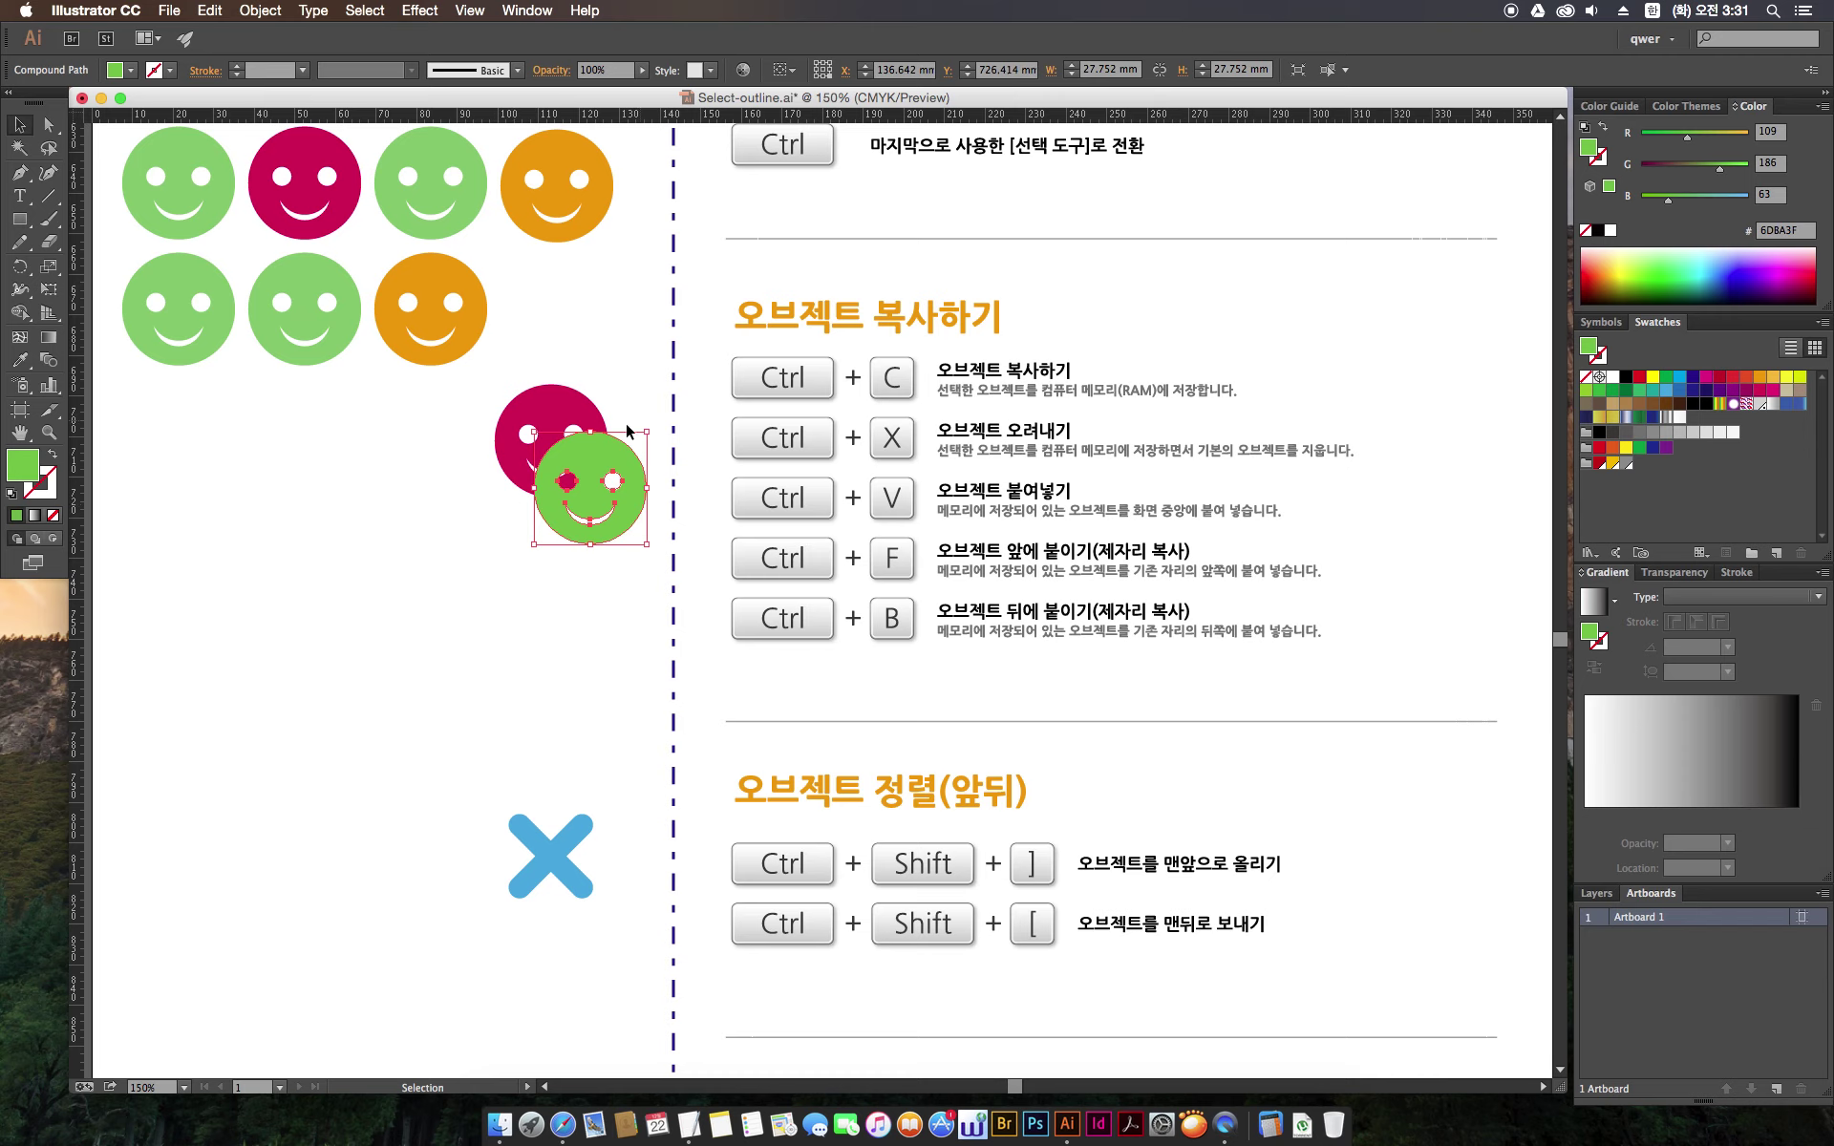
{"action": "mouse_move", "coordinate": [626, 341]}
{"action": "left_mouse_down"}
{"action": "mouse_move", "coordinate": [524, 504]}
{"action": "mouse_move", "coordinate": [435, 576]}
{"action": "left_mouse_up"}
{"action": "left_click", "coordinate": [457, 567]}
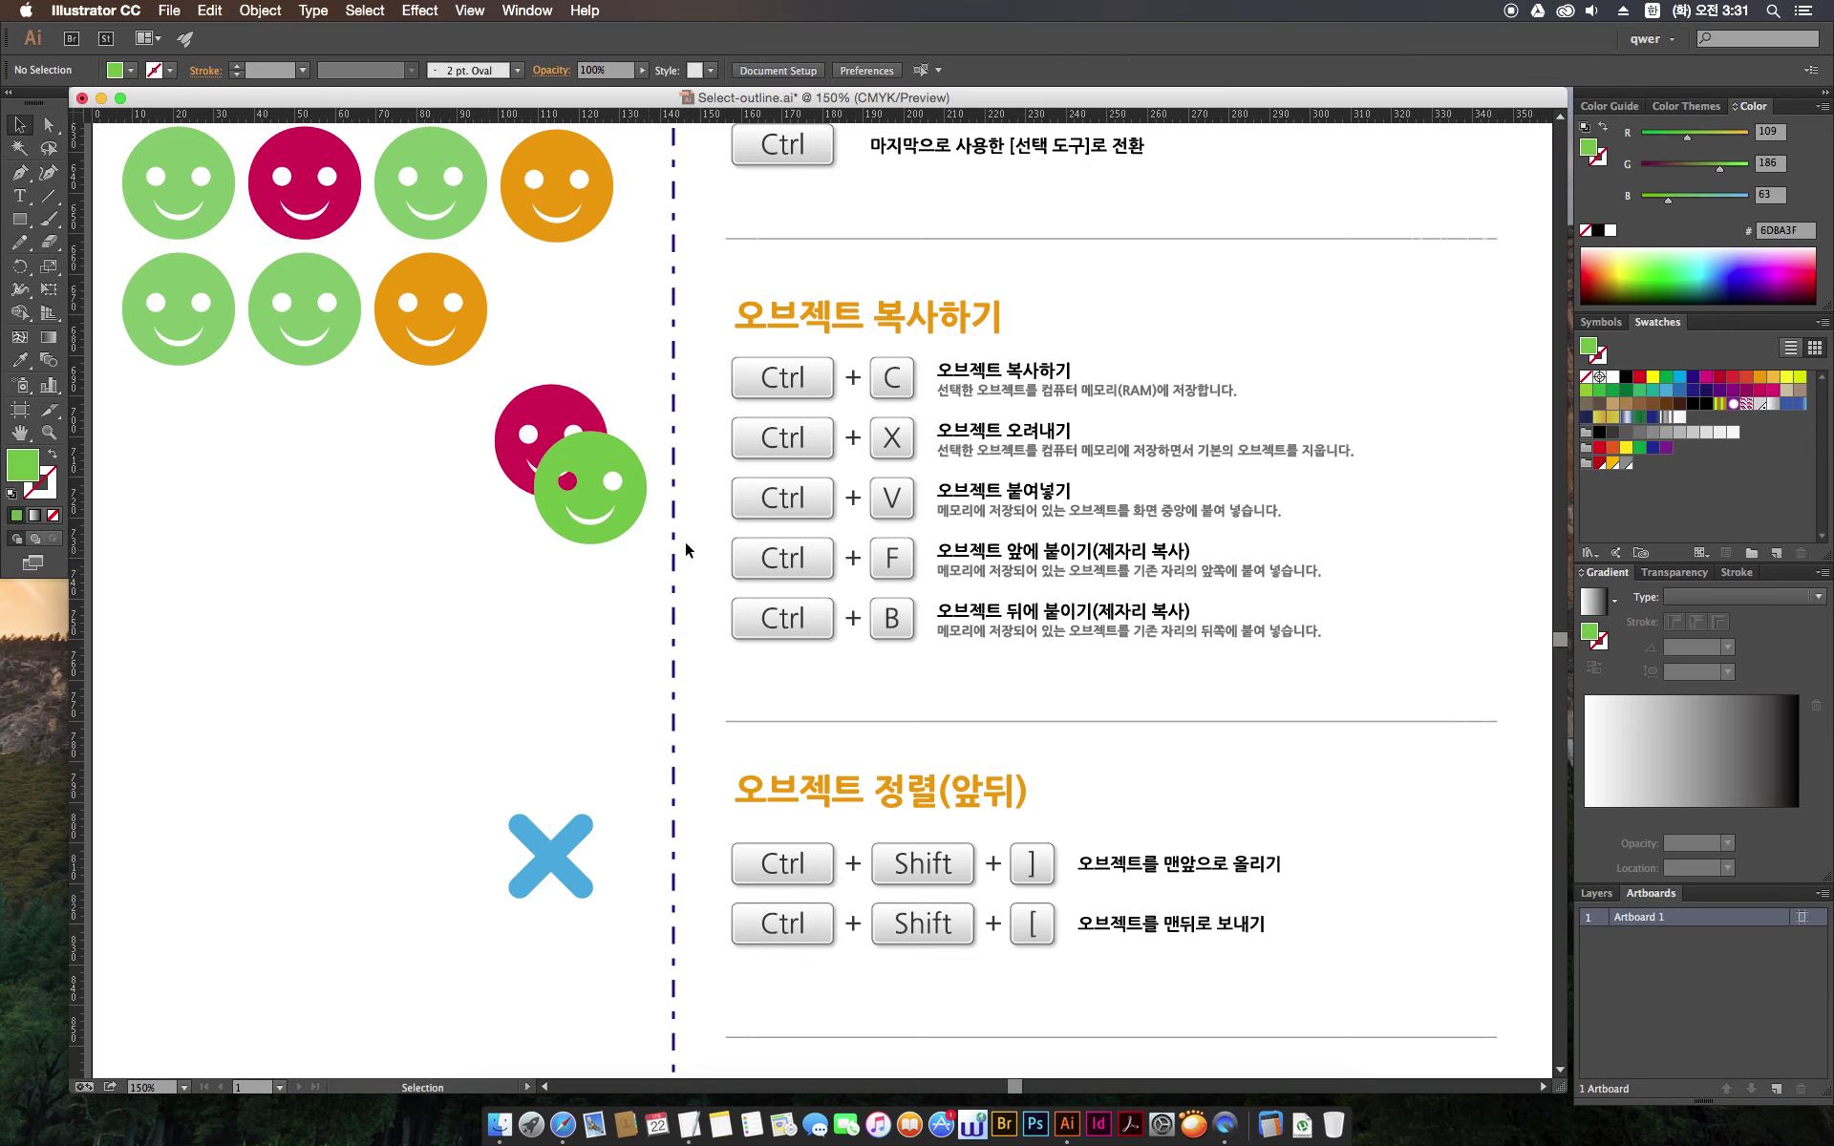
Nudge the green smiley slightly further down-right and deselect it
{"action": "left_click_drag", "start_coordinate": [1175, 667], "coordinate": [708, 589]}
{"action": "left_click_drag", "start_coordinate": [606, 532], "coordinate": [613, 545]}
{"action": "left_click_drag", "start_coordinate": [569, 724], "coordinate": [557, 673]}
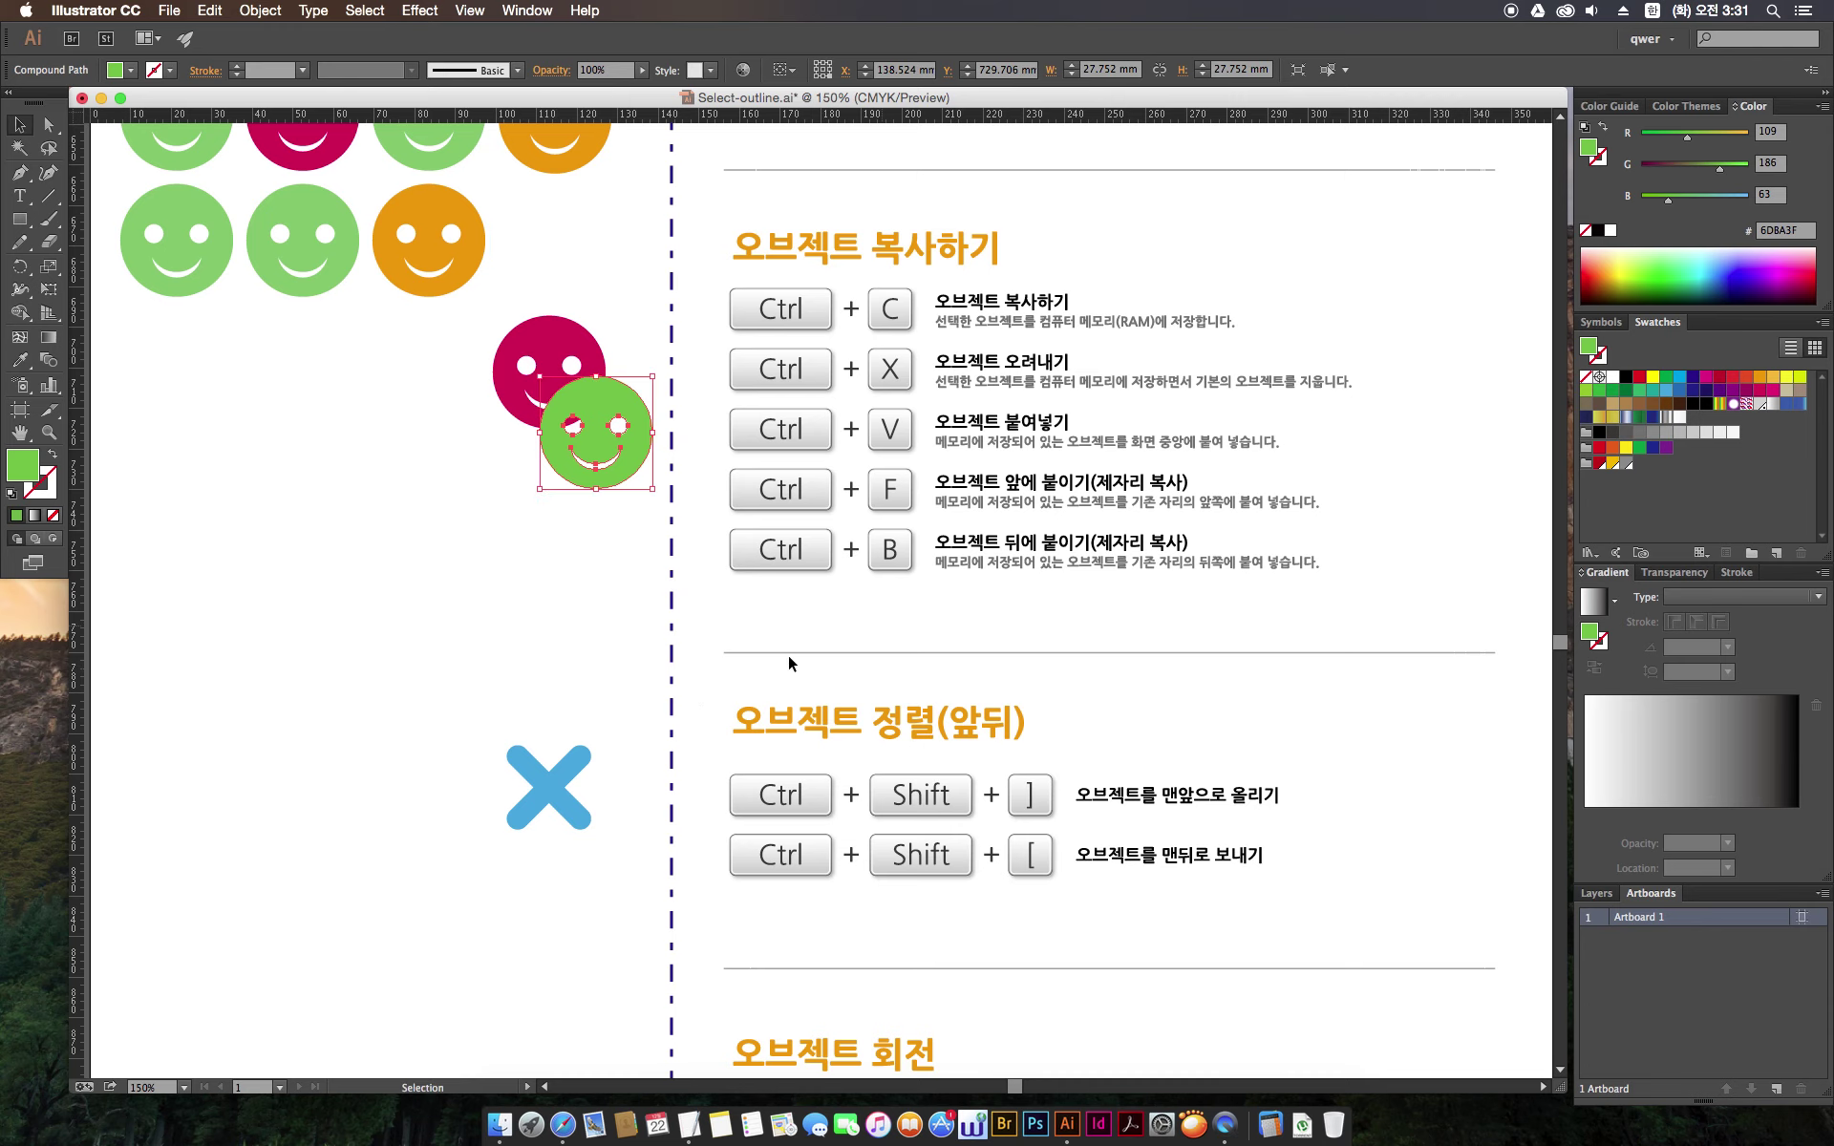
{"action": "left_click_drag", "start_coordinate": [605, 570], "coordinate": [605, 587]}
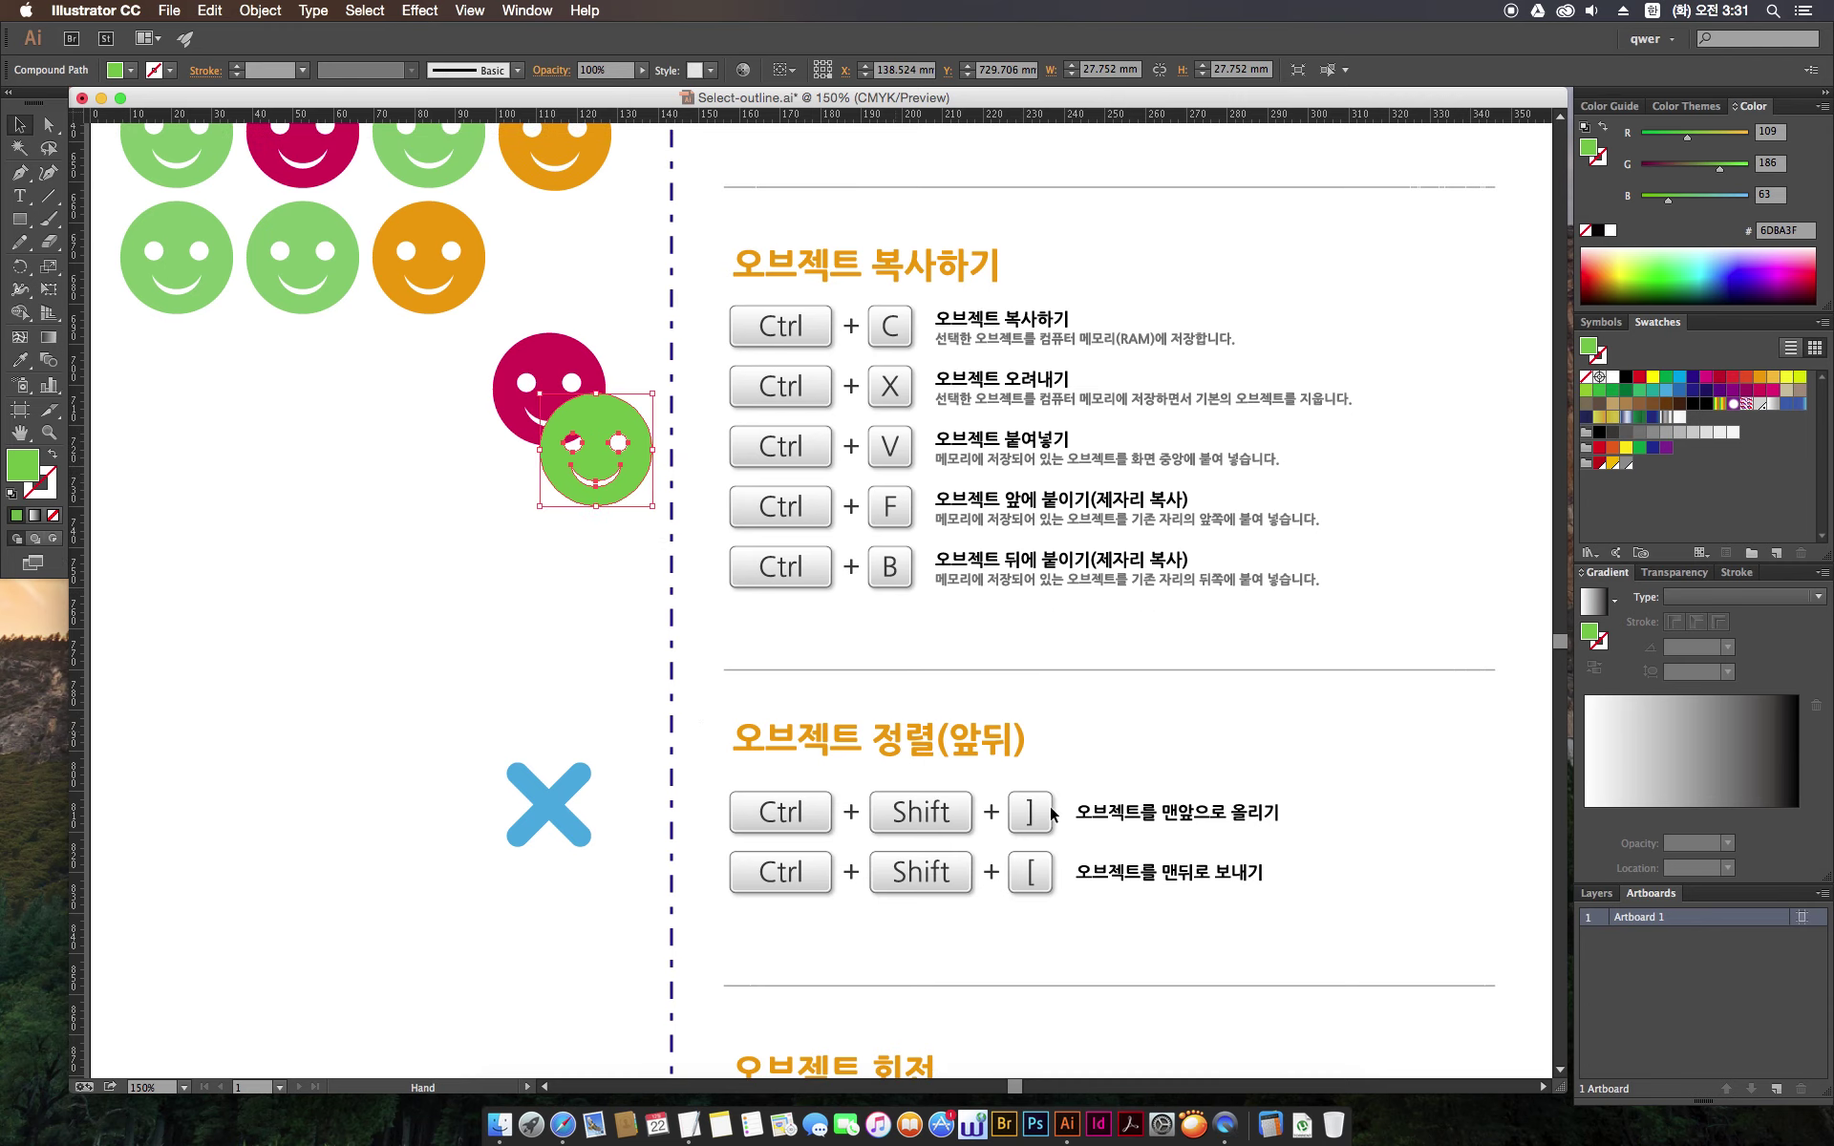
{"action": "left_click", "coordinate": [478, 694]}
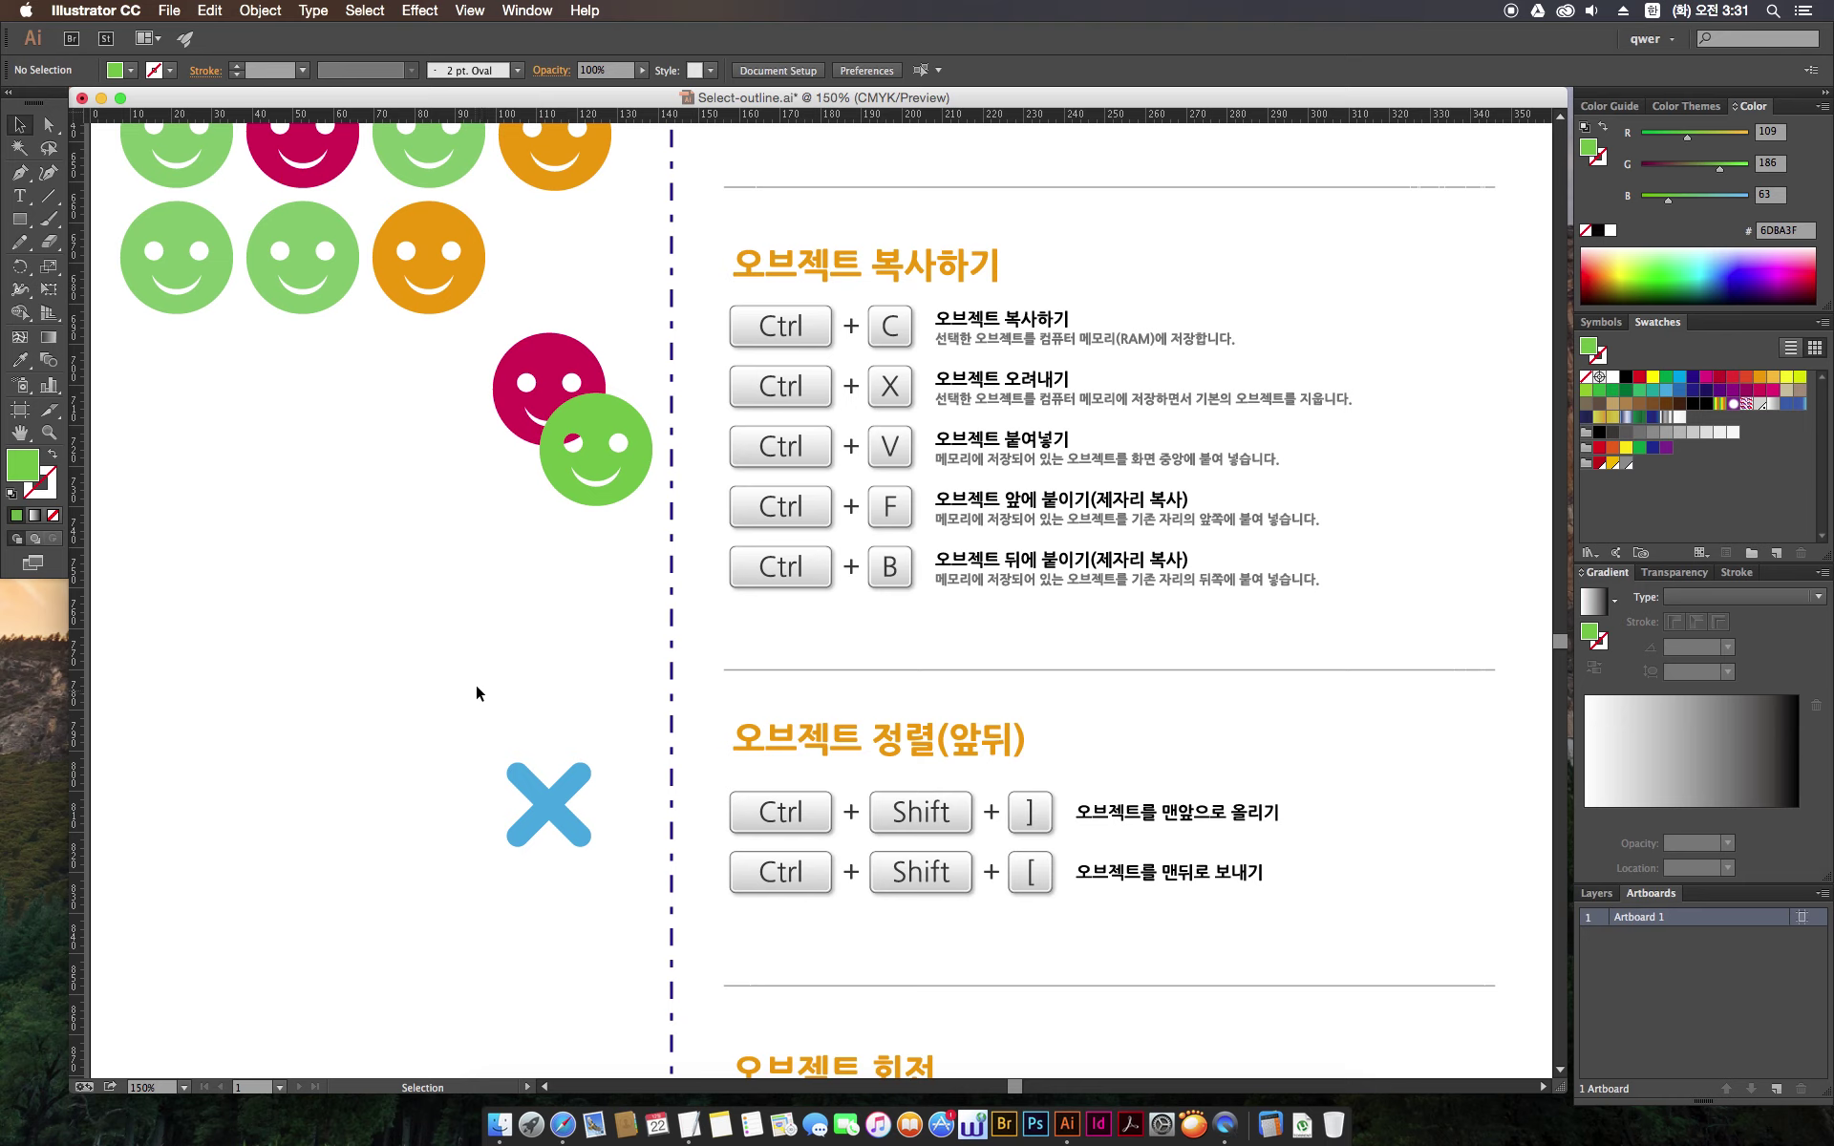
{"action": "left_click", "coordinate": [19, 219]}
Draw a cyan rectangle over the magenta smiley, plus a tall rectangle
{"action": "left_click_drag", "start_coordinate": [470, 385], "coordinate": [559, 465]}
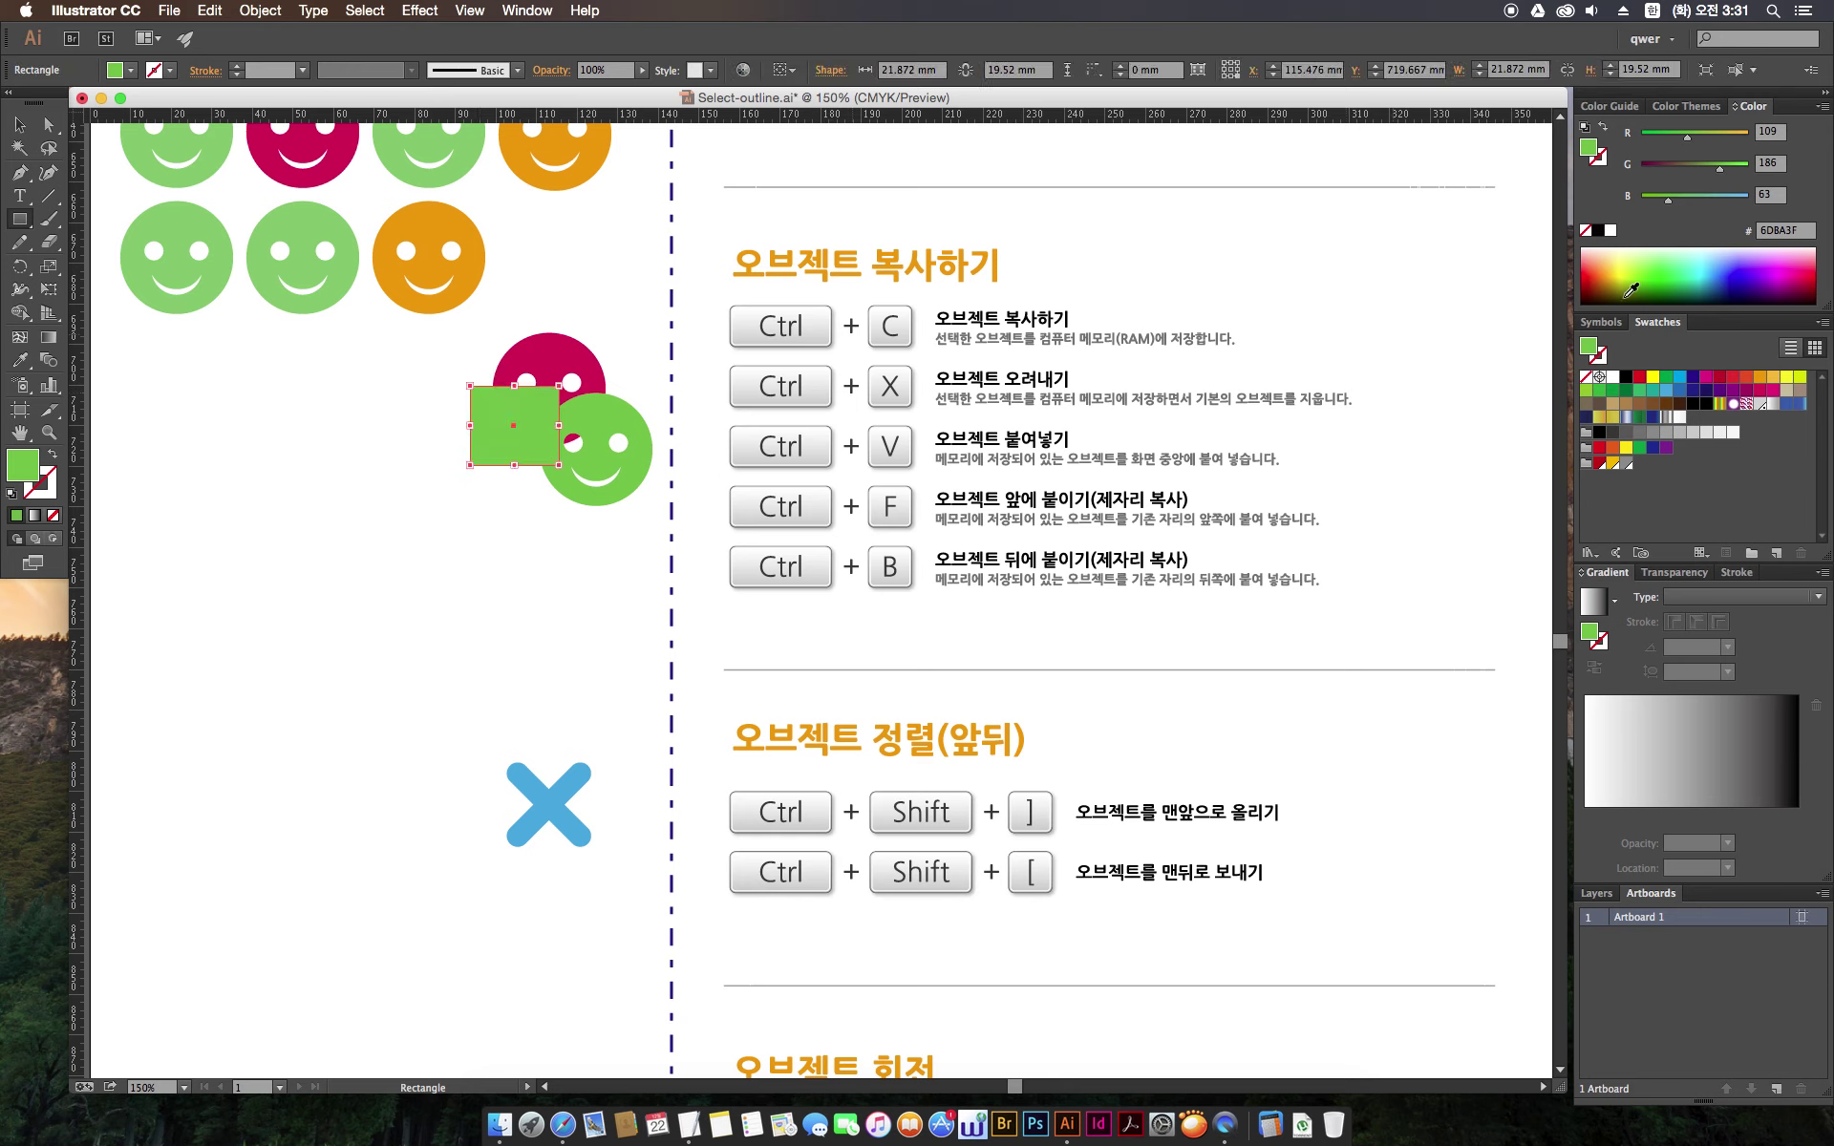
{"action": "left_click", "coordinate": [1698, 263]}
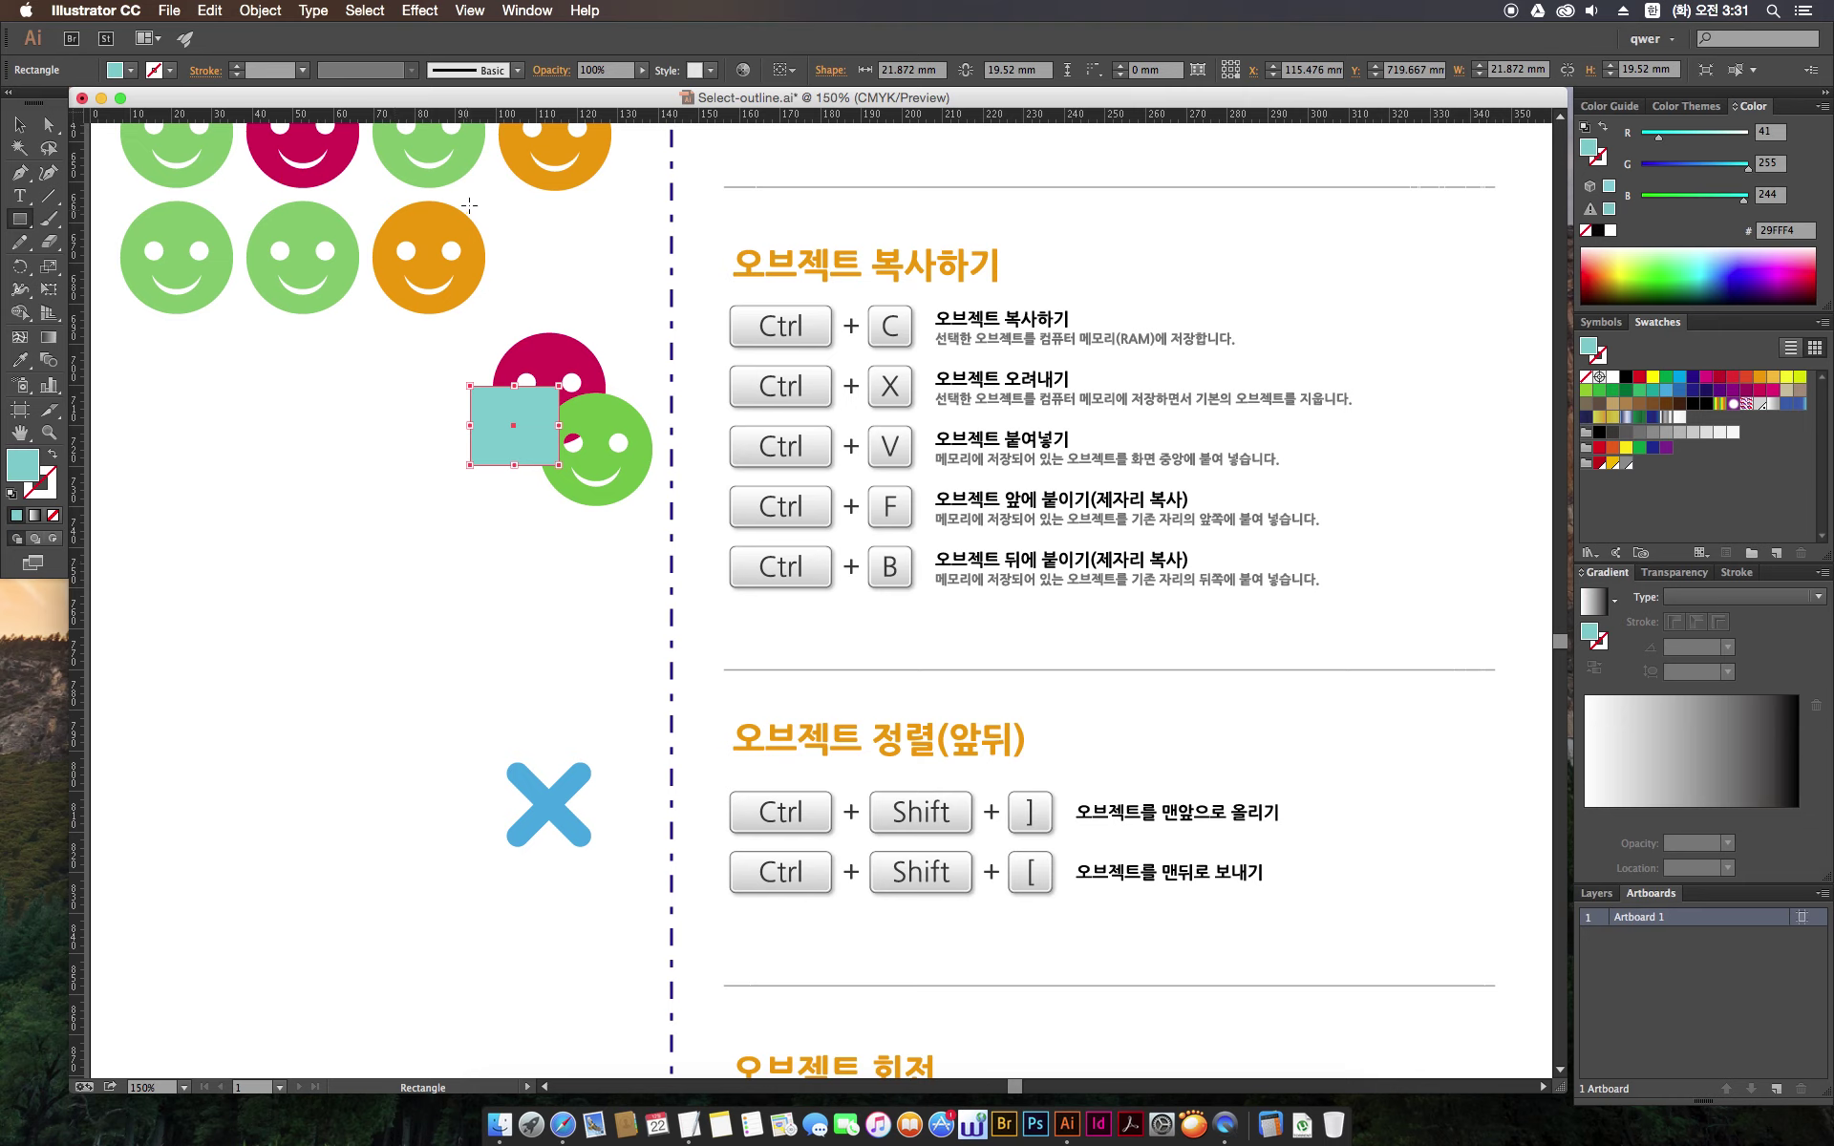
{"action": "mouse_move", "coordinate": [450, 195]}
{"action": "left_mouse_down"}
{"action": "mouse_move", "coordinate": [495, 580]}
{"action": "mouse_move", "coordinate": [320, 546]}
{"action": "left_mouse_up"}
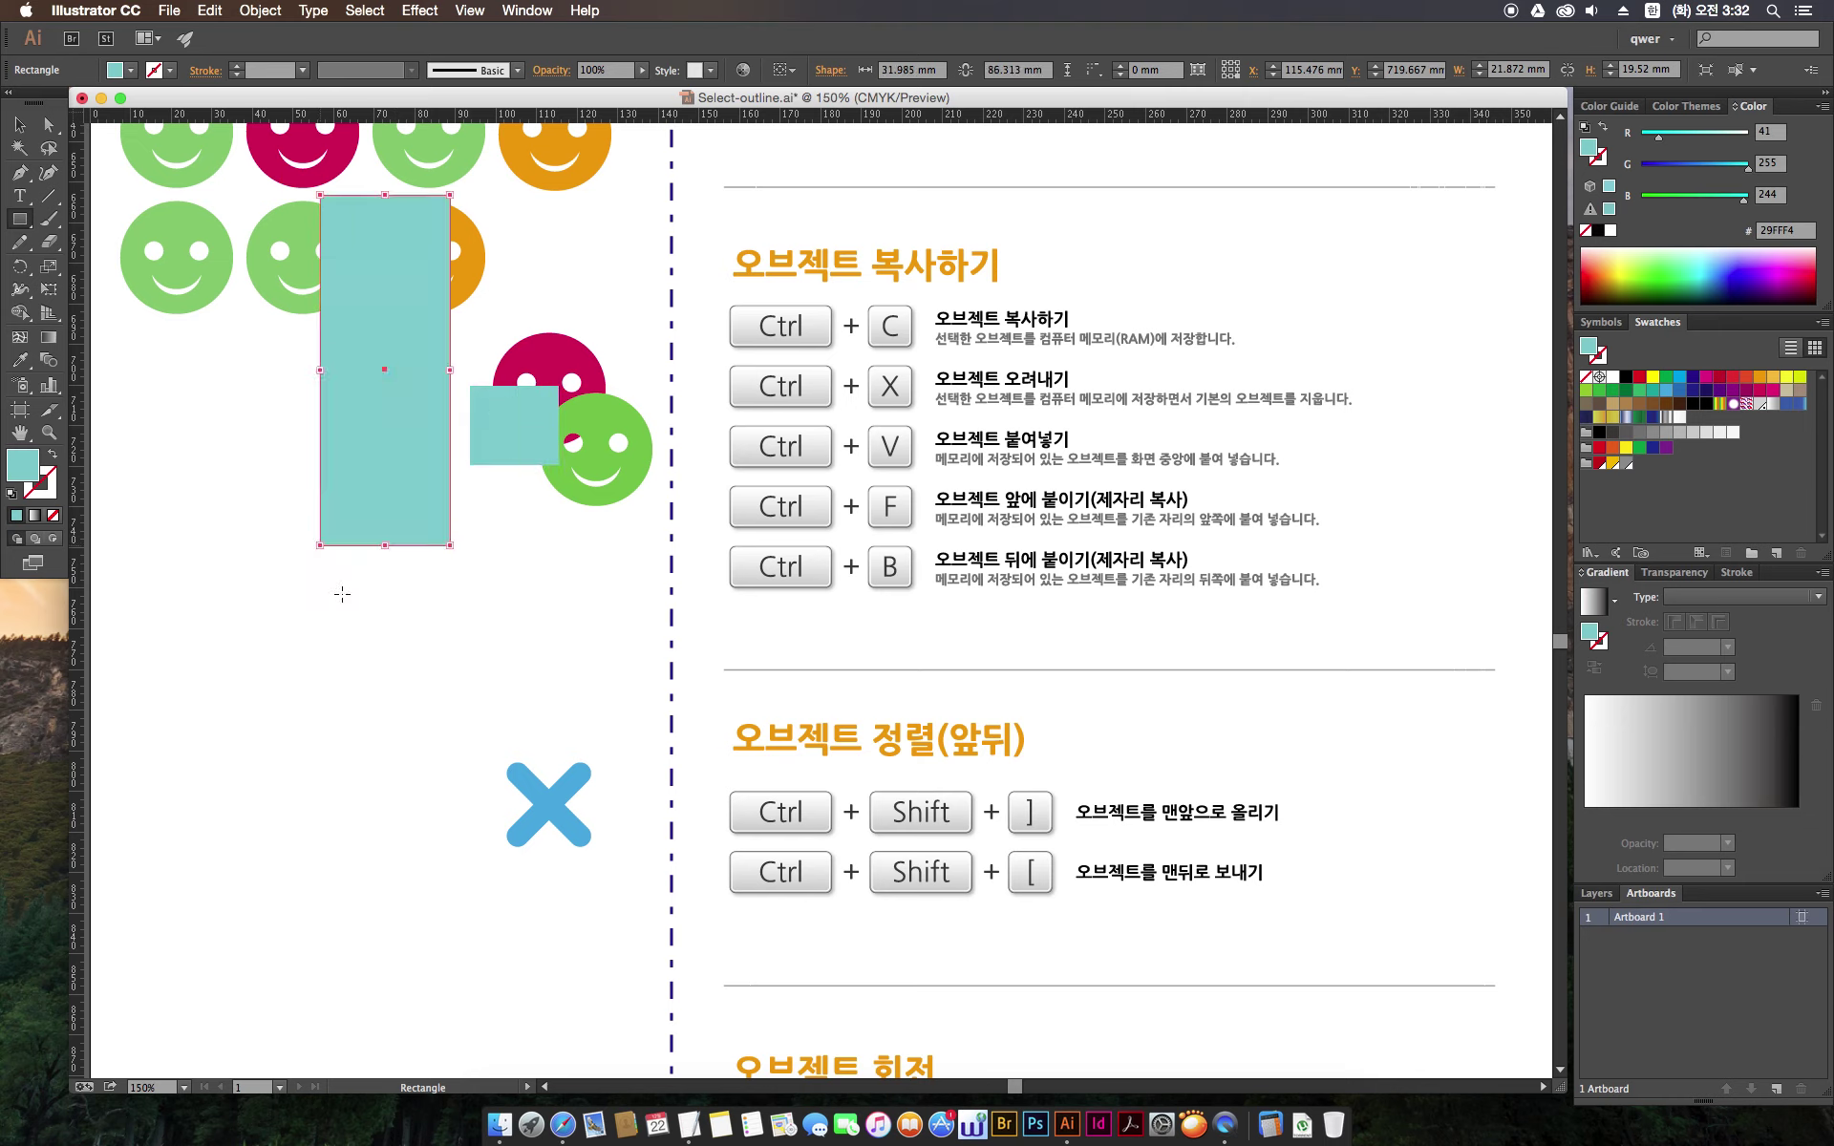
Draw a blue-filled rectangle overlapping the bottom of the tall cyan rectangle
{"action": "left_click", "coordinate": [520, 628], "text": "ctrl"}
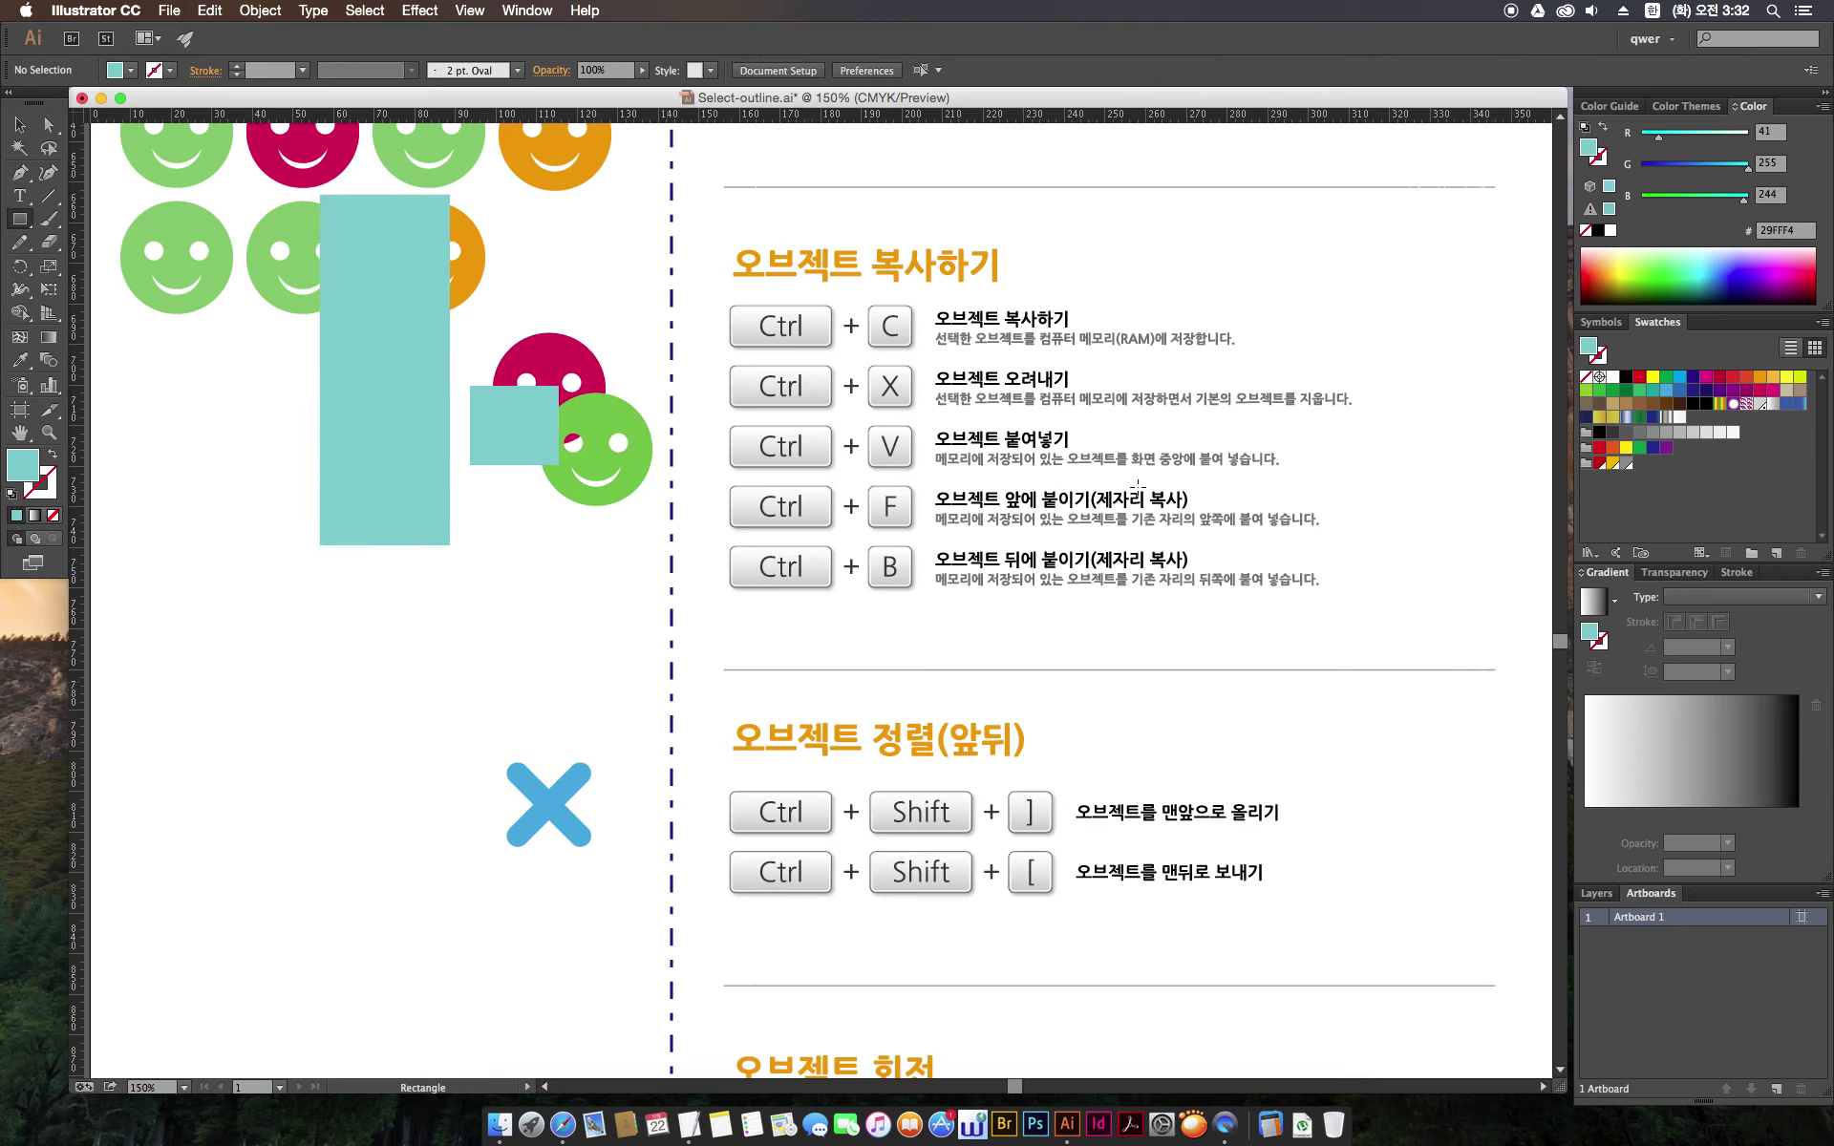
{"action": "left_click", "coordinate": [1740, 265]}
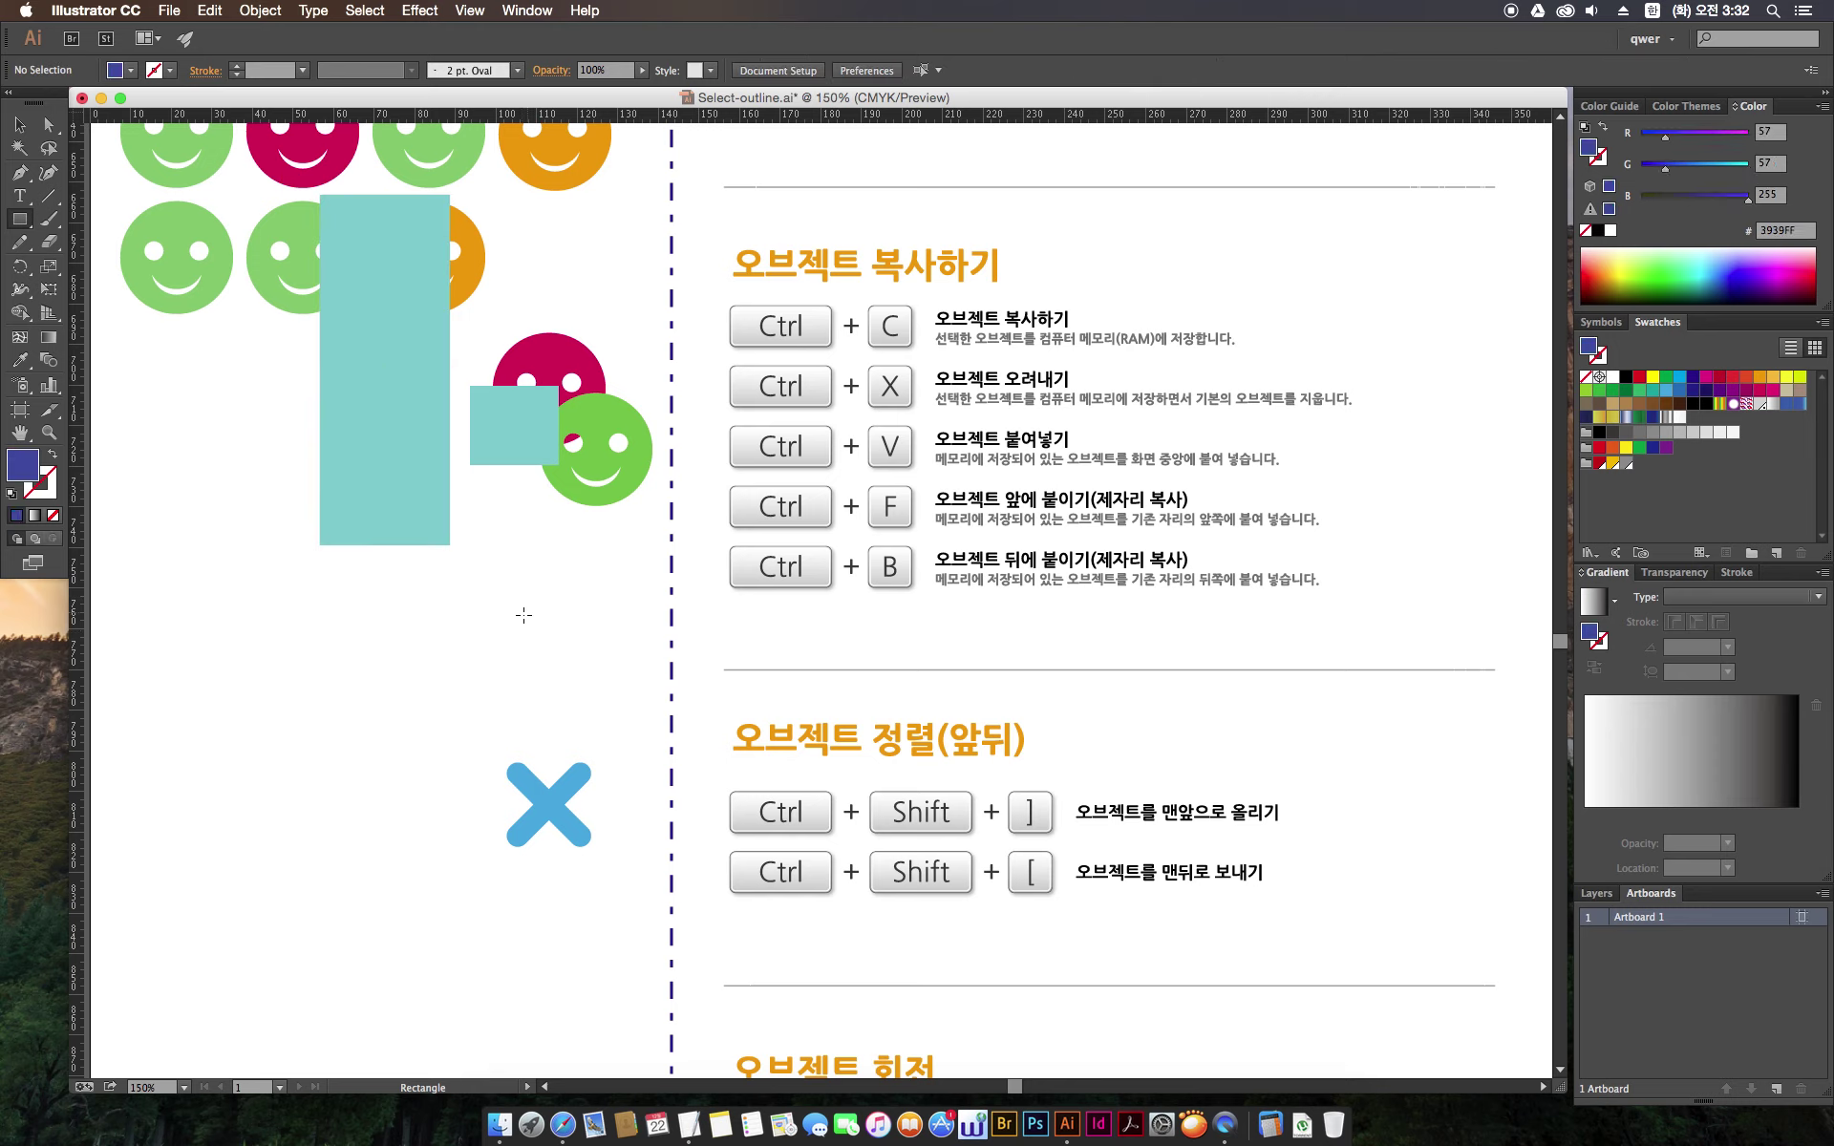
{"action": "left_click_drag", "start_coordinate": [521, 615], "coordinate": [401, 432]}
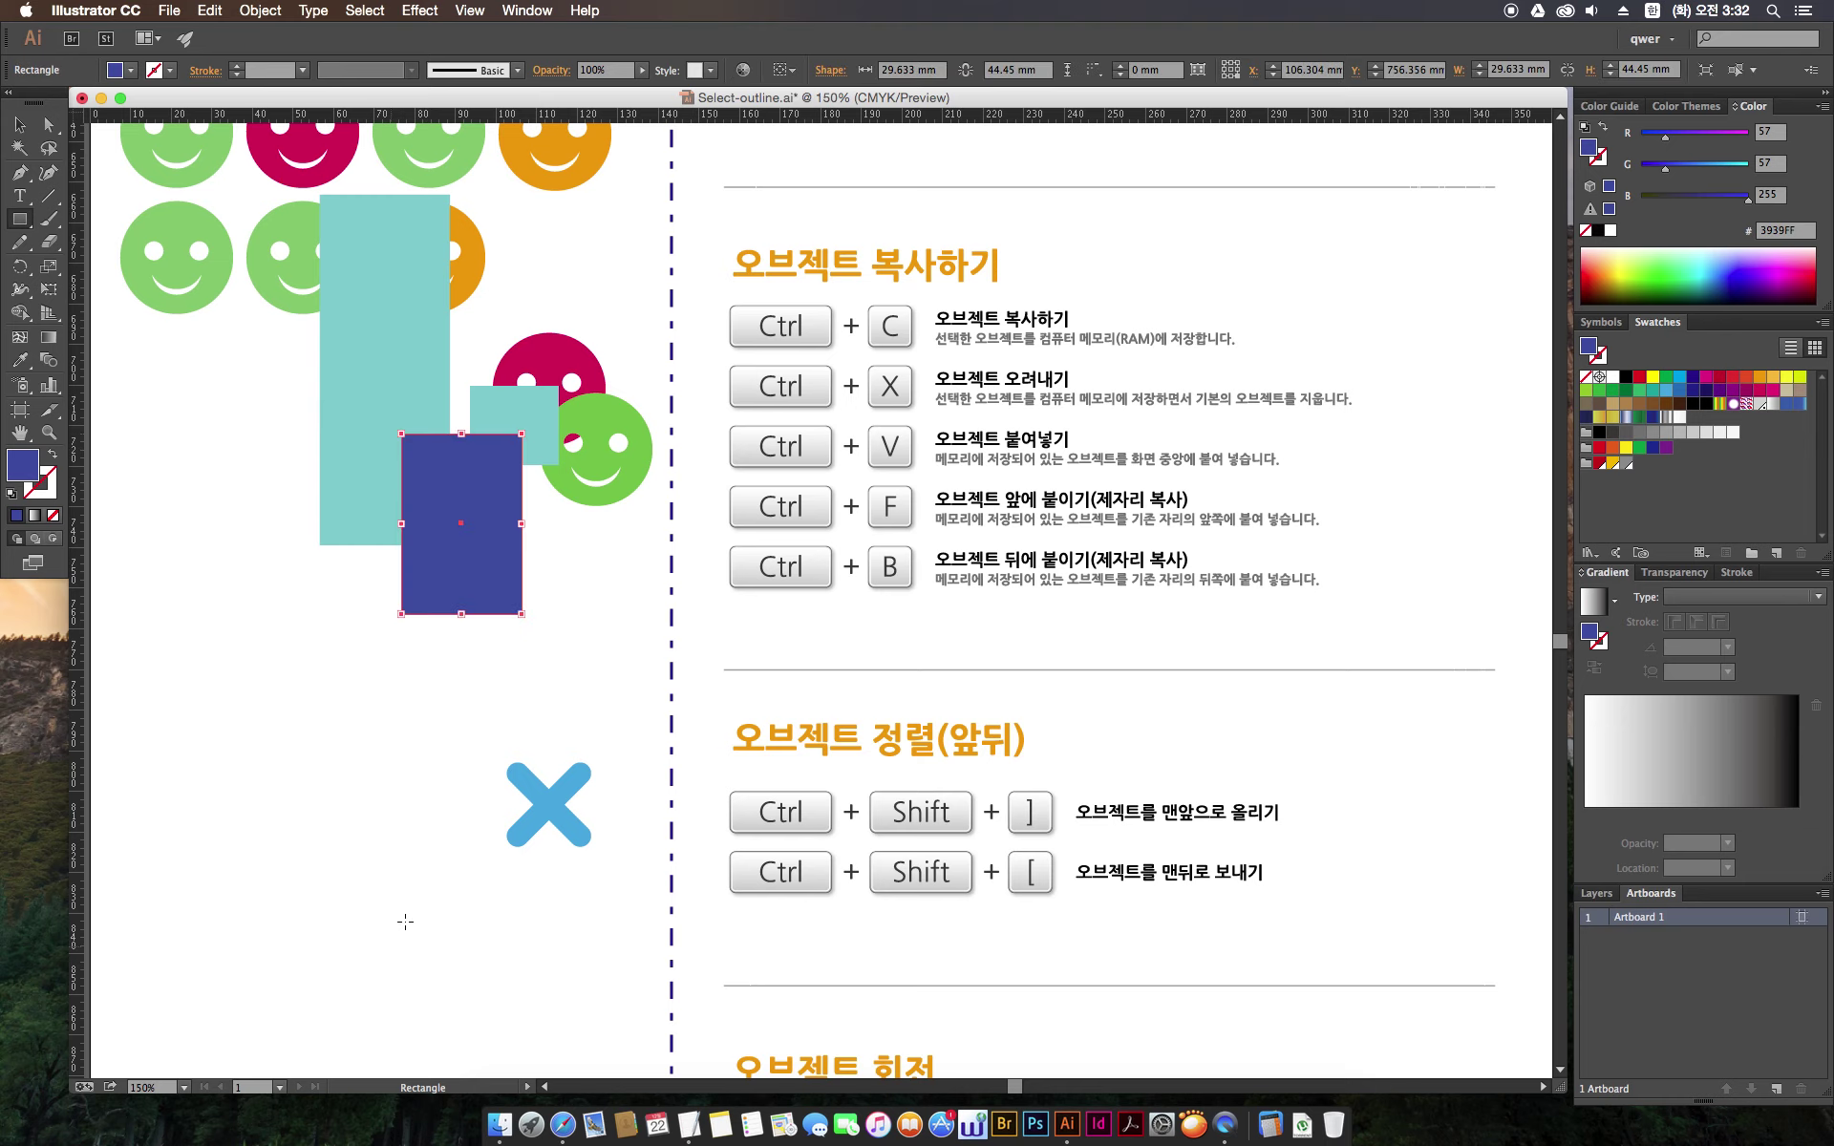
{"action": "left_click", "coordinate": [19, 126]}
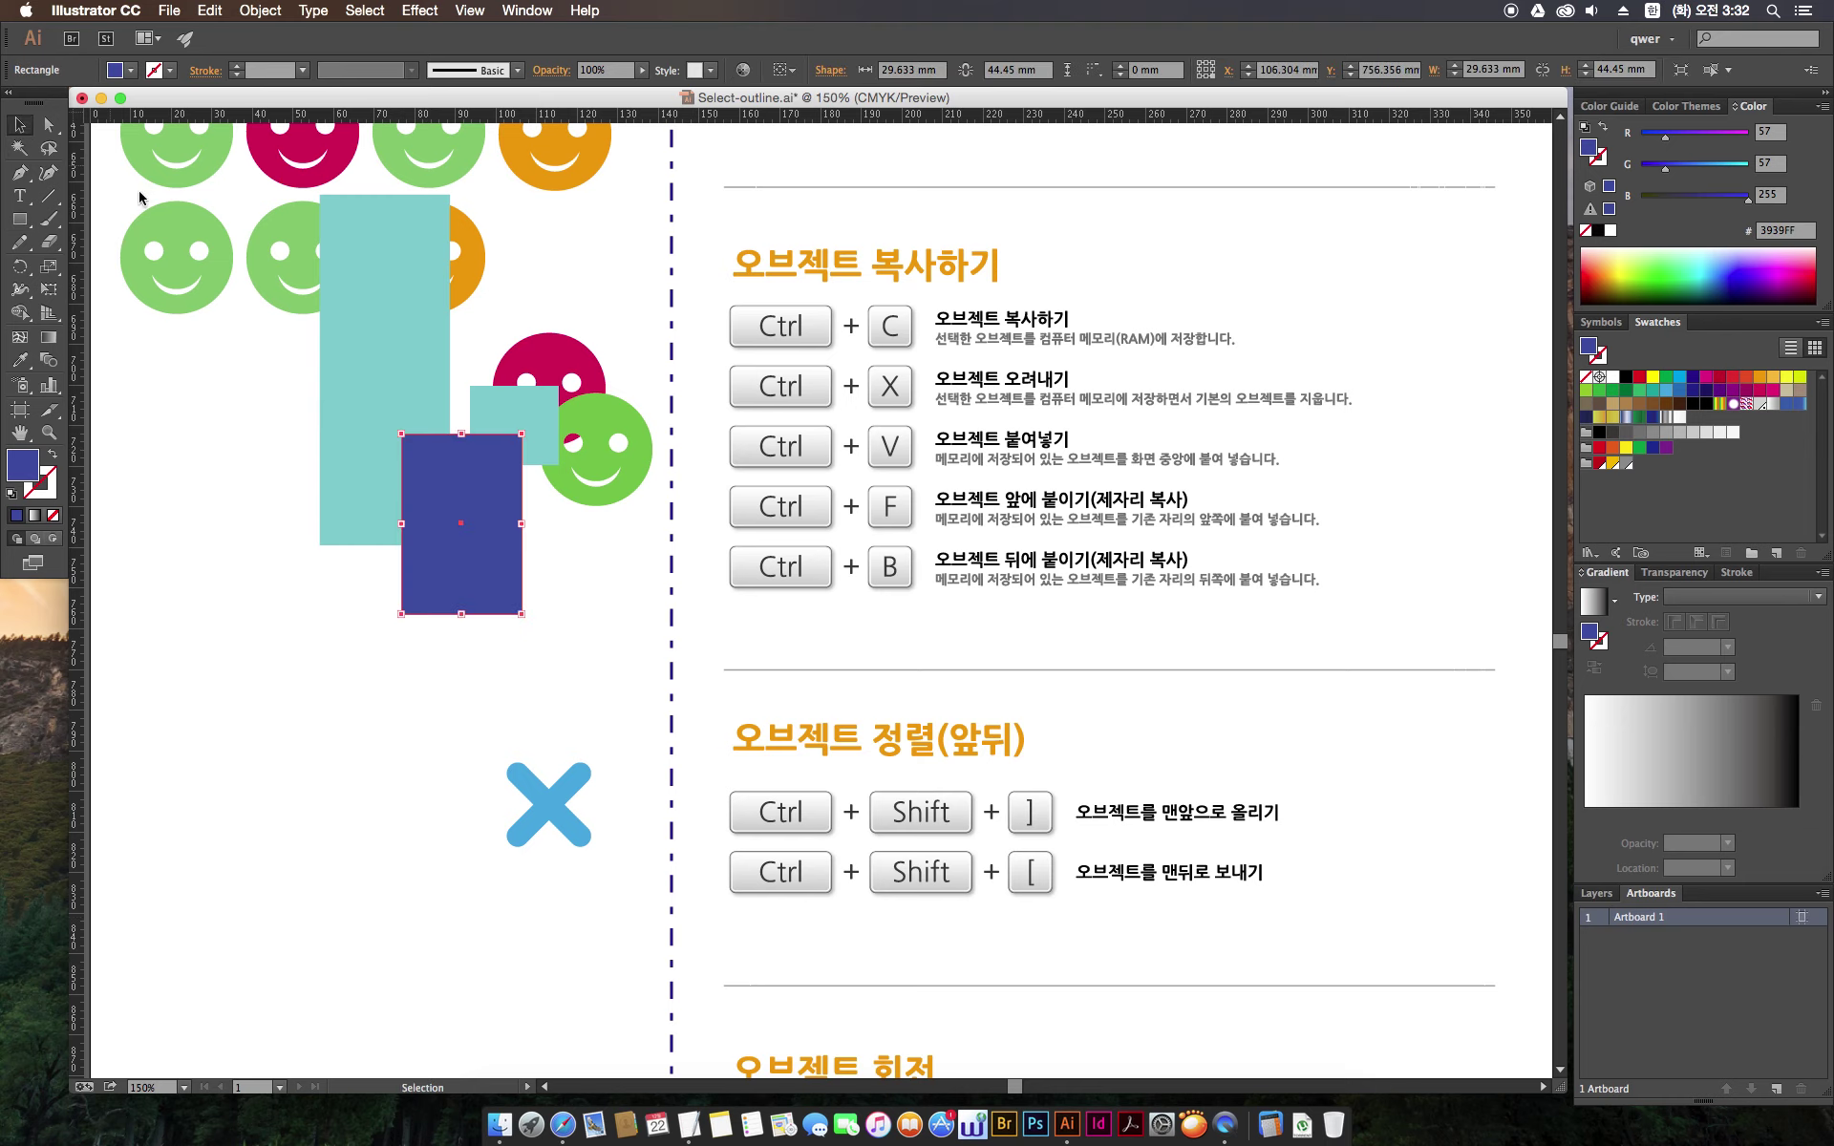
Move the green smiley down and left beside the blue rectangle
{"action": "scroll", "coordinate": [546, 575], "scroll_direction": "down", "scroll_amount": 2}
{"action": "scroll", "coordinate": [530, 430], "scroll_direction": "down", "scroll_amount": 3}
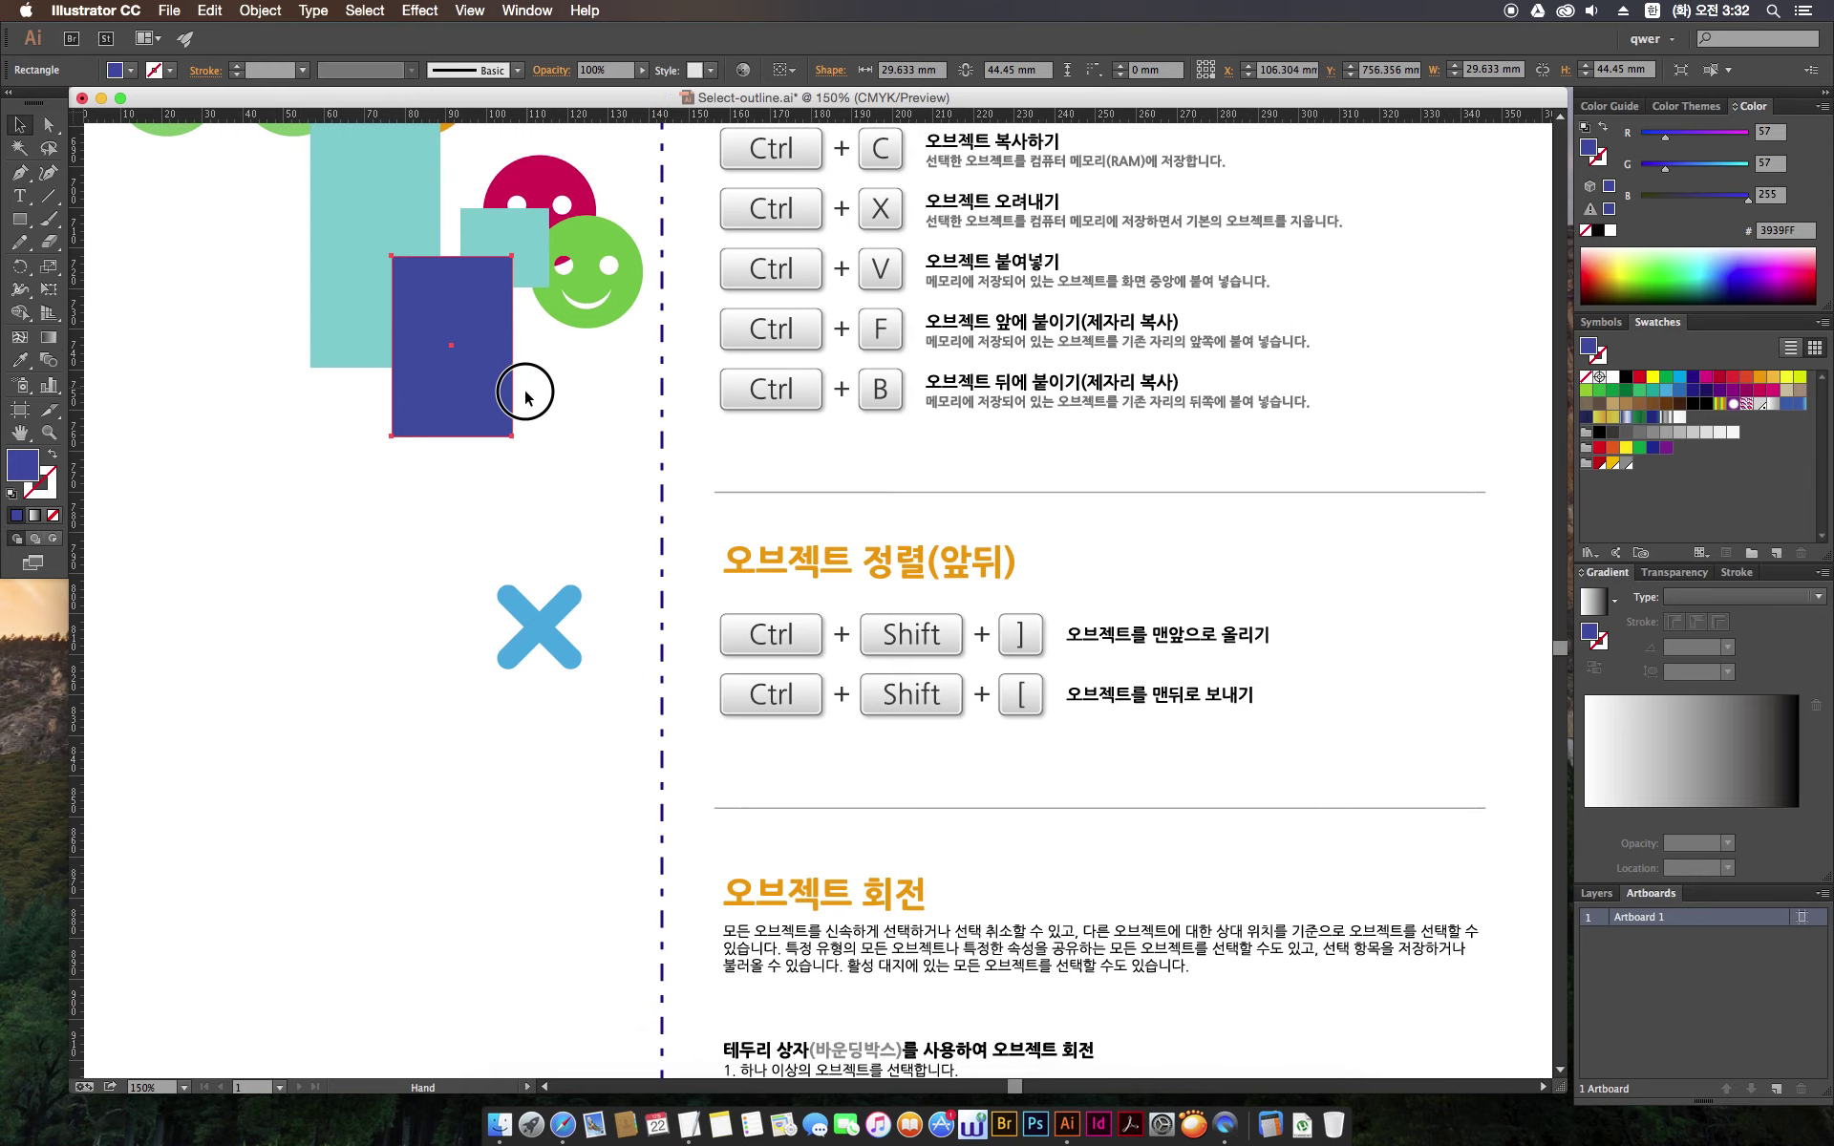
{"action": "left_click_drag", "start_coordinate": [600, 283], "coordinate": [555, 322]}
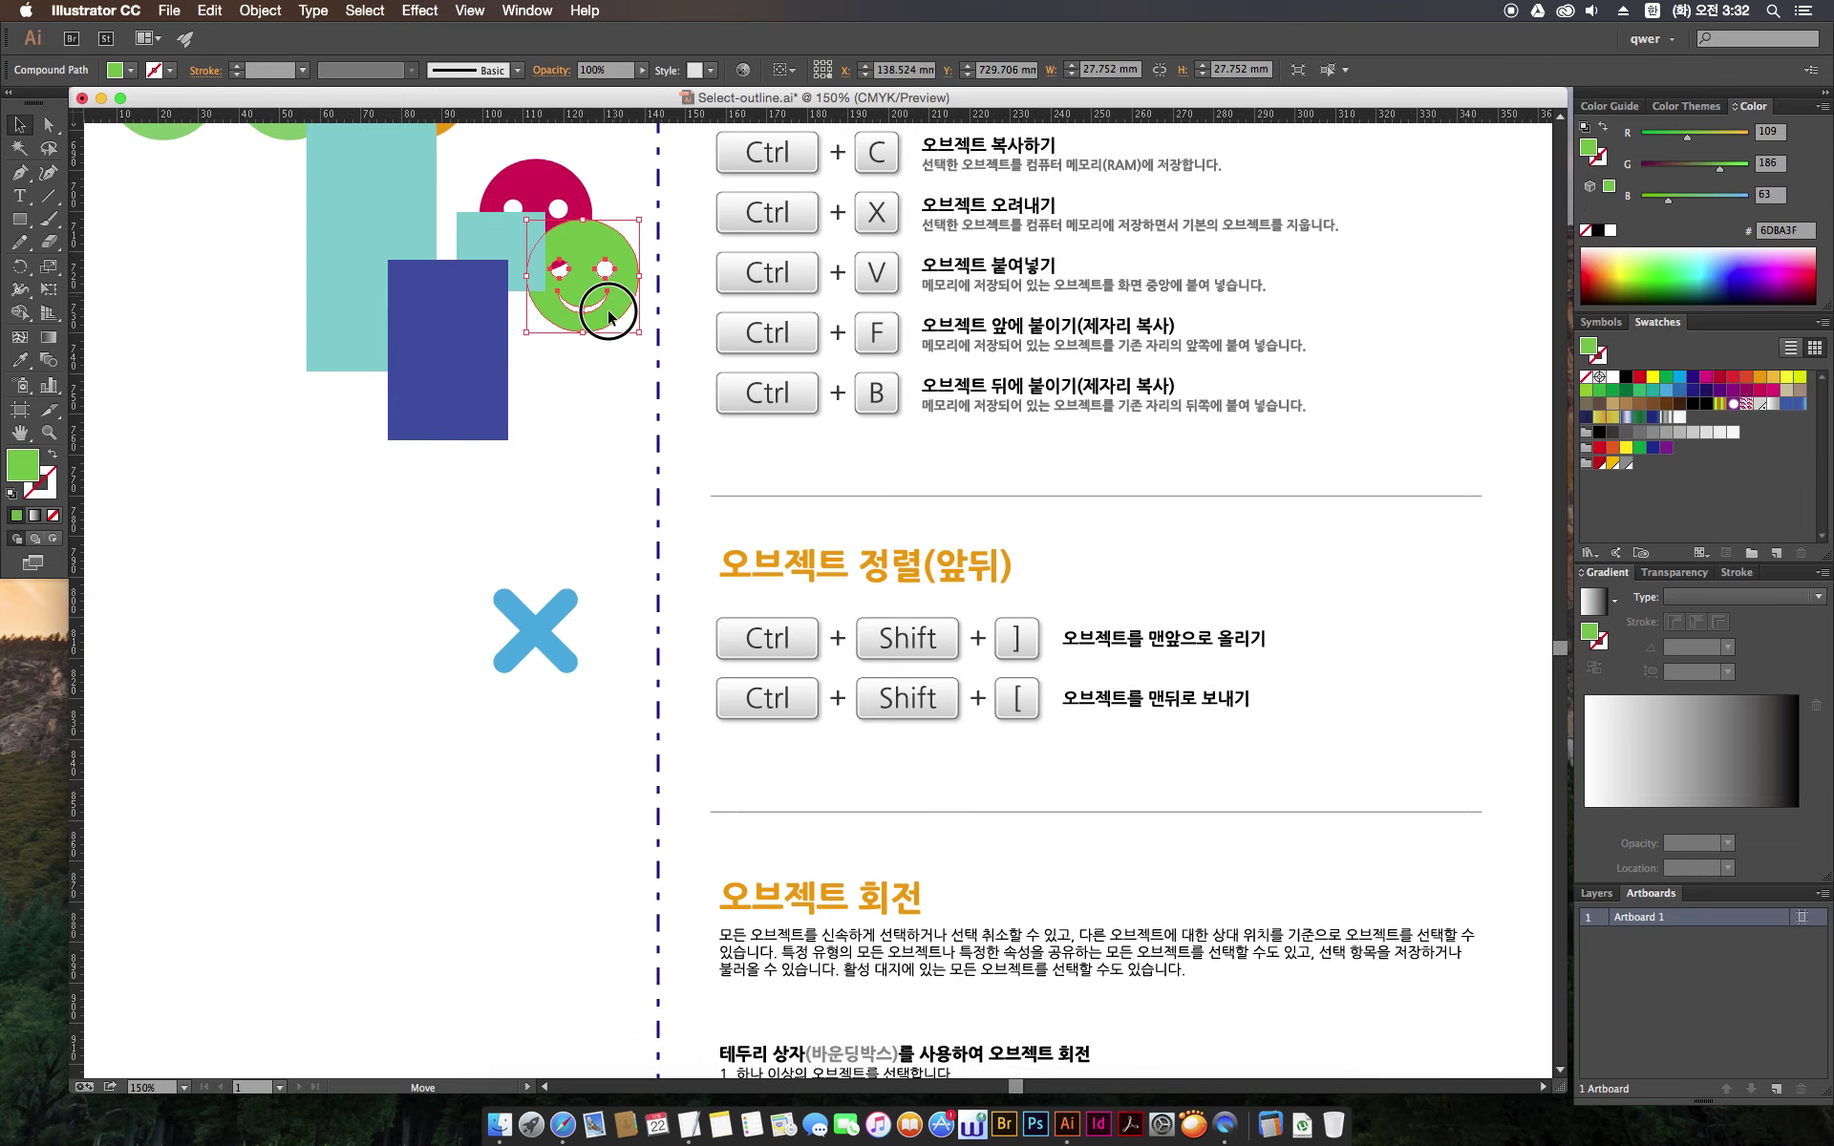
{"action": "left_click_drag", "start_coordinate": [541, 534], "coordinate": [541, 534]}
{"action": "left_click", "coordinate": [491, 546]}
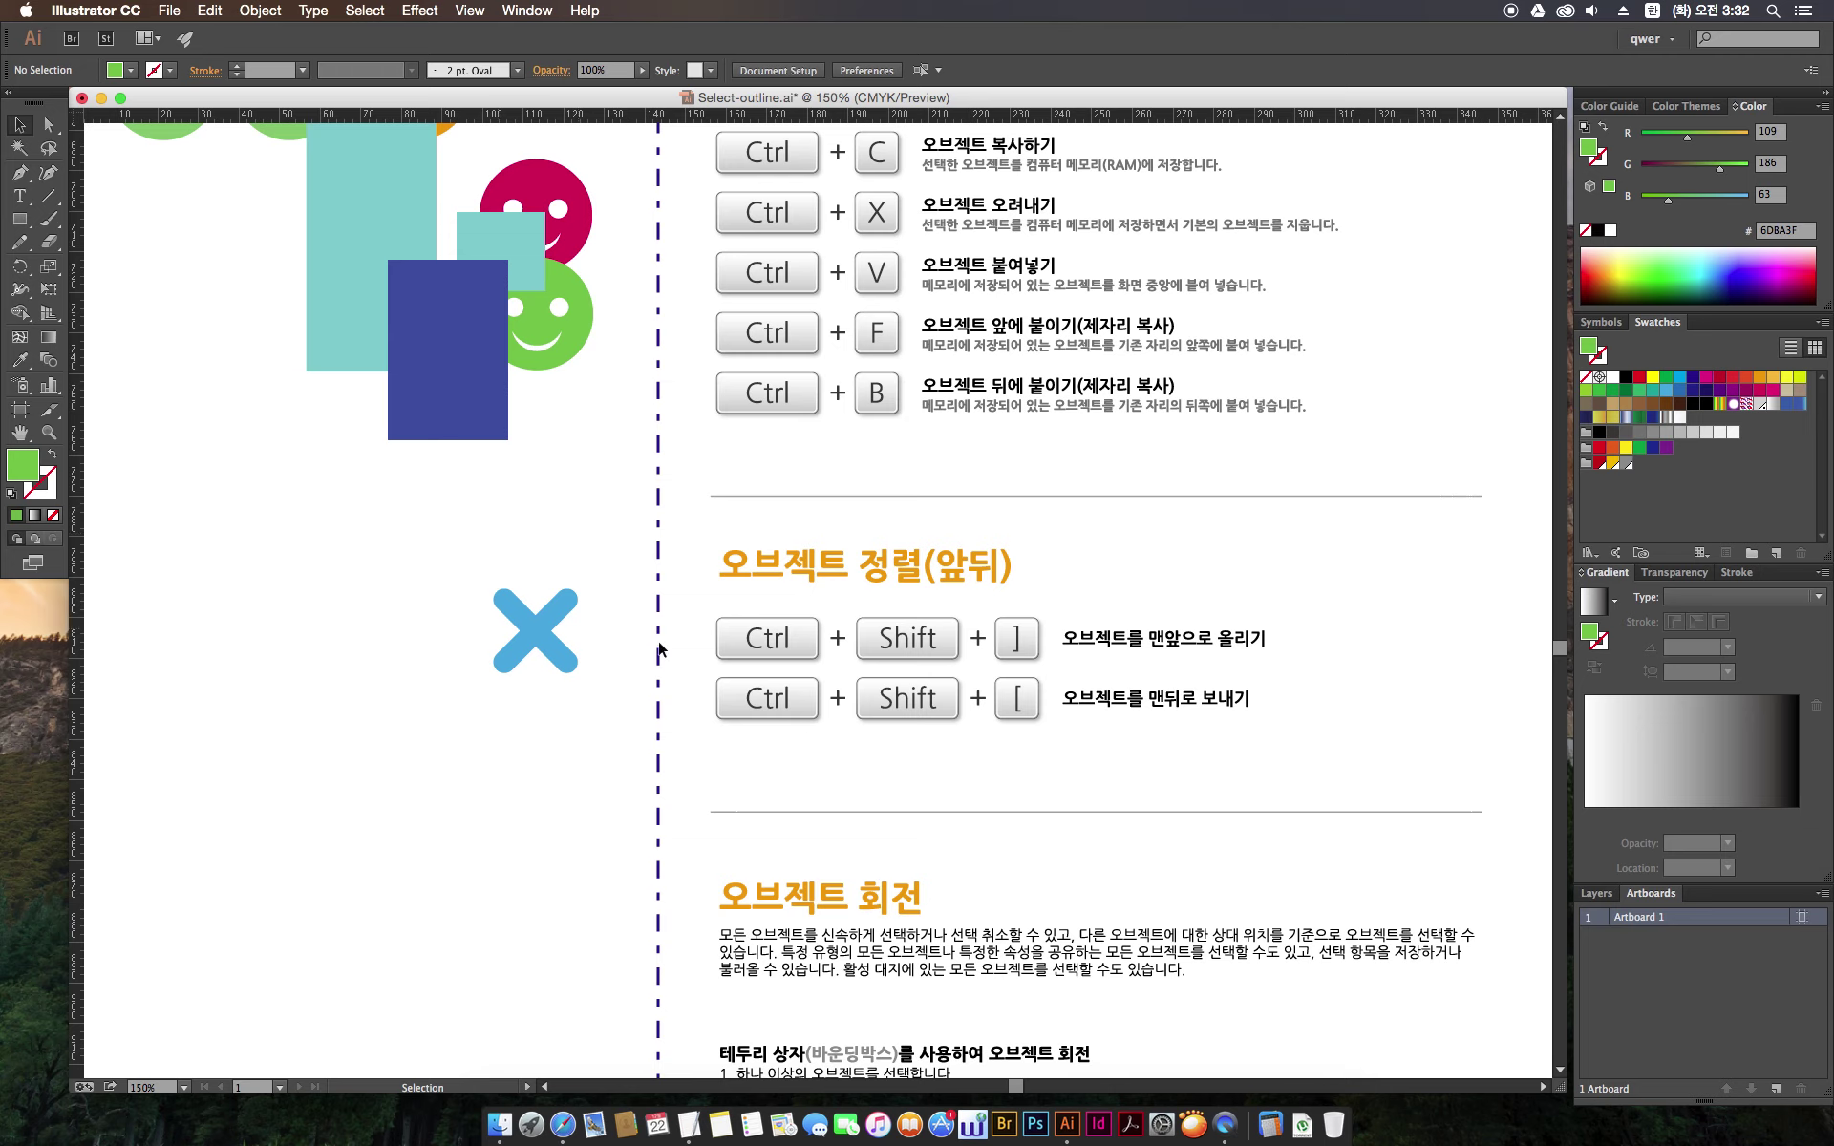
{"action": "left_click_drag", "start_coordinate": [707, 599], "coordinate": [1285, 671]}
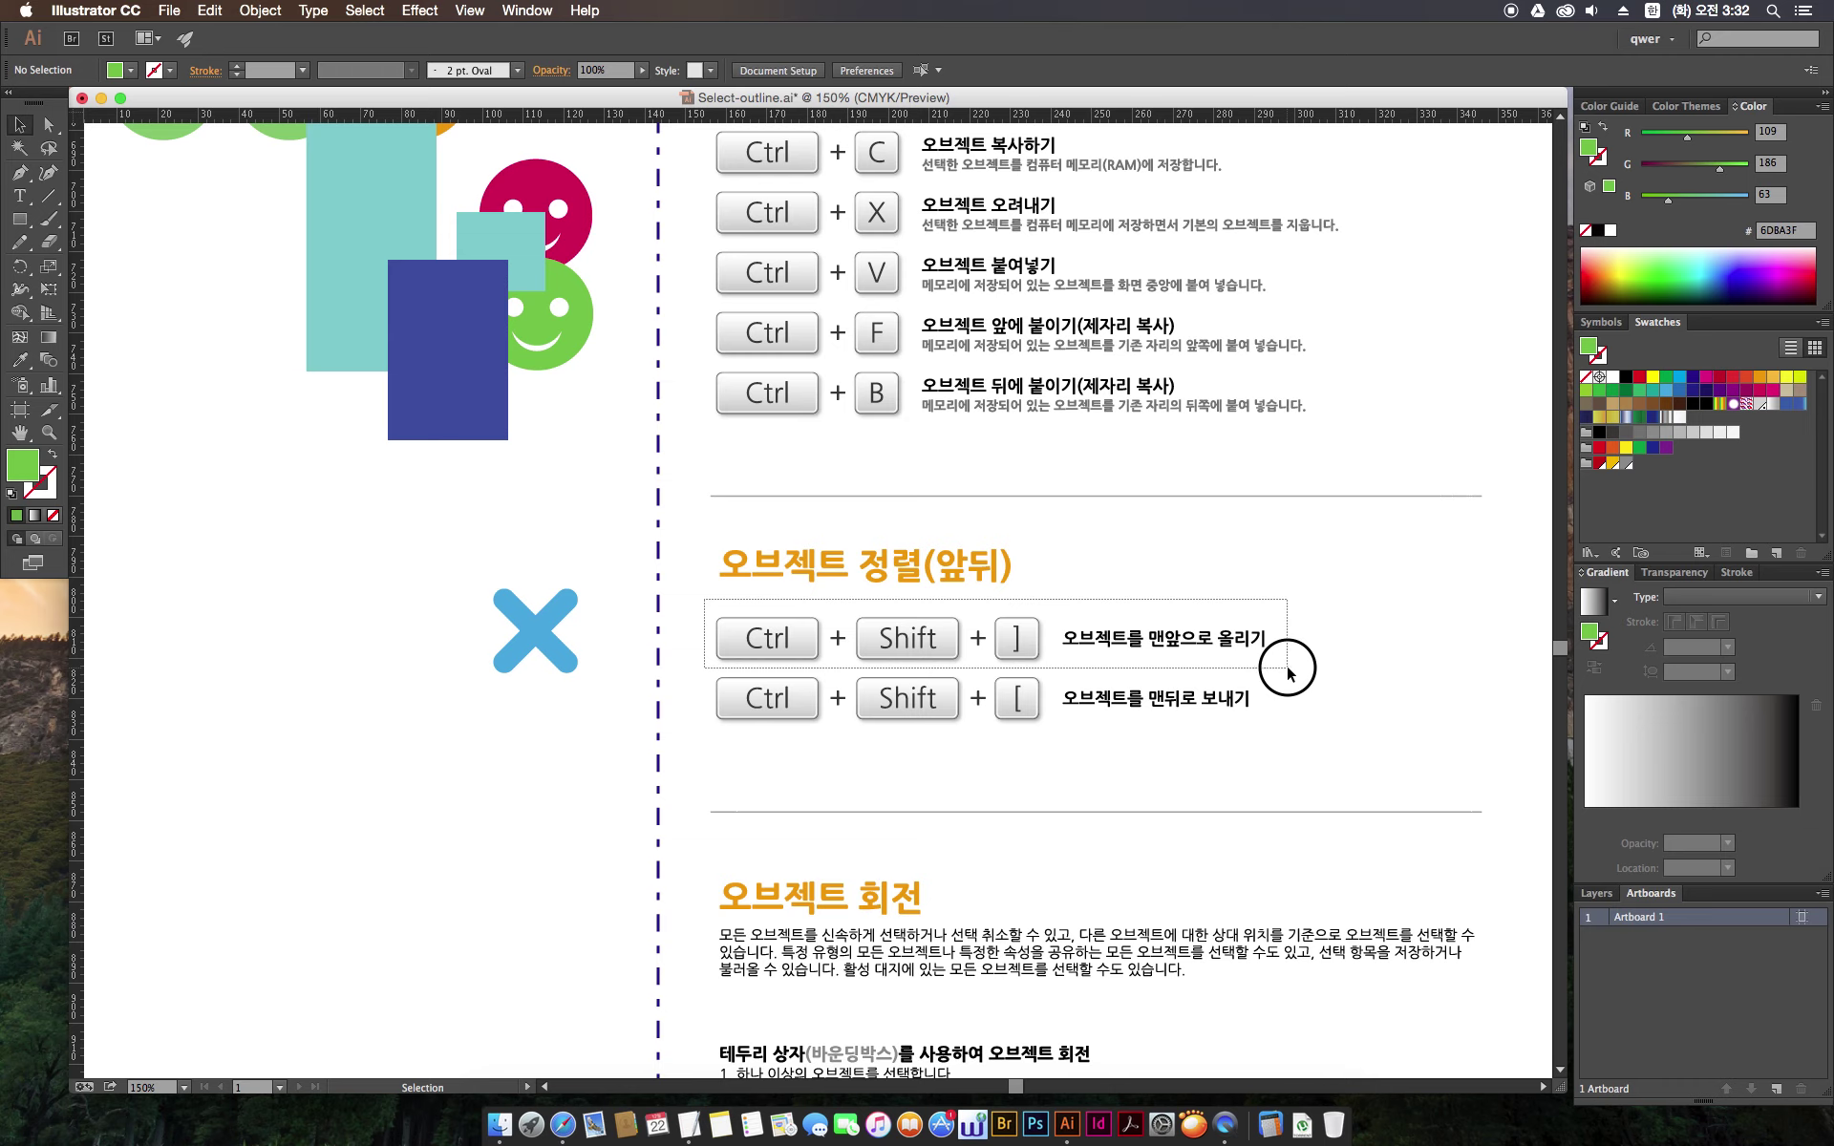
{"action": "left_click_drag", "start_coordinate": [1285, 671], "coordinate": [1284, 671]}
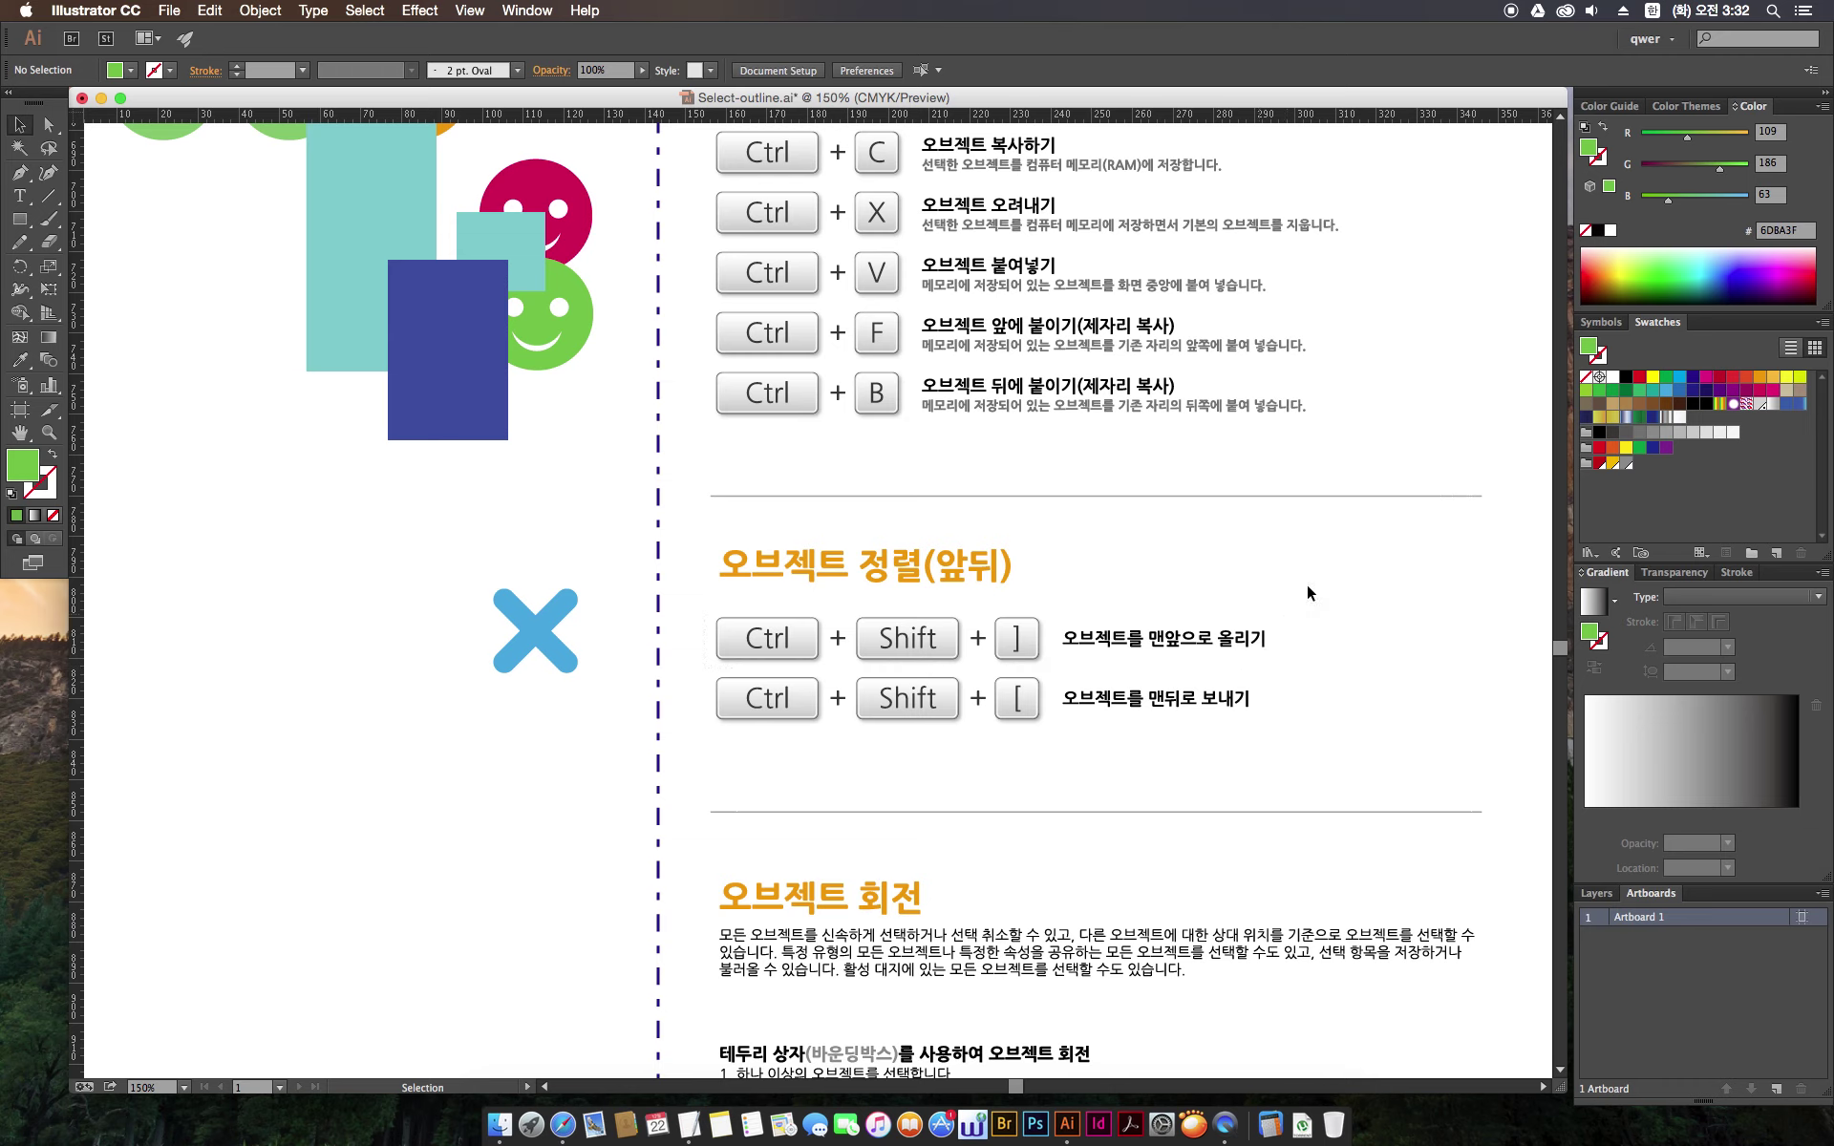
Bring the green smiley to front, then send it to back behind both rectangles
{"action": "left_click", "coordinate": [578, 329]}
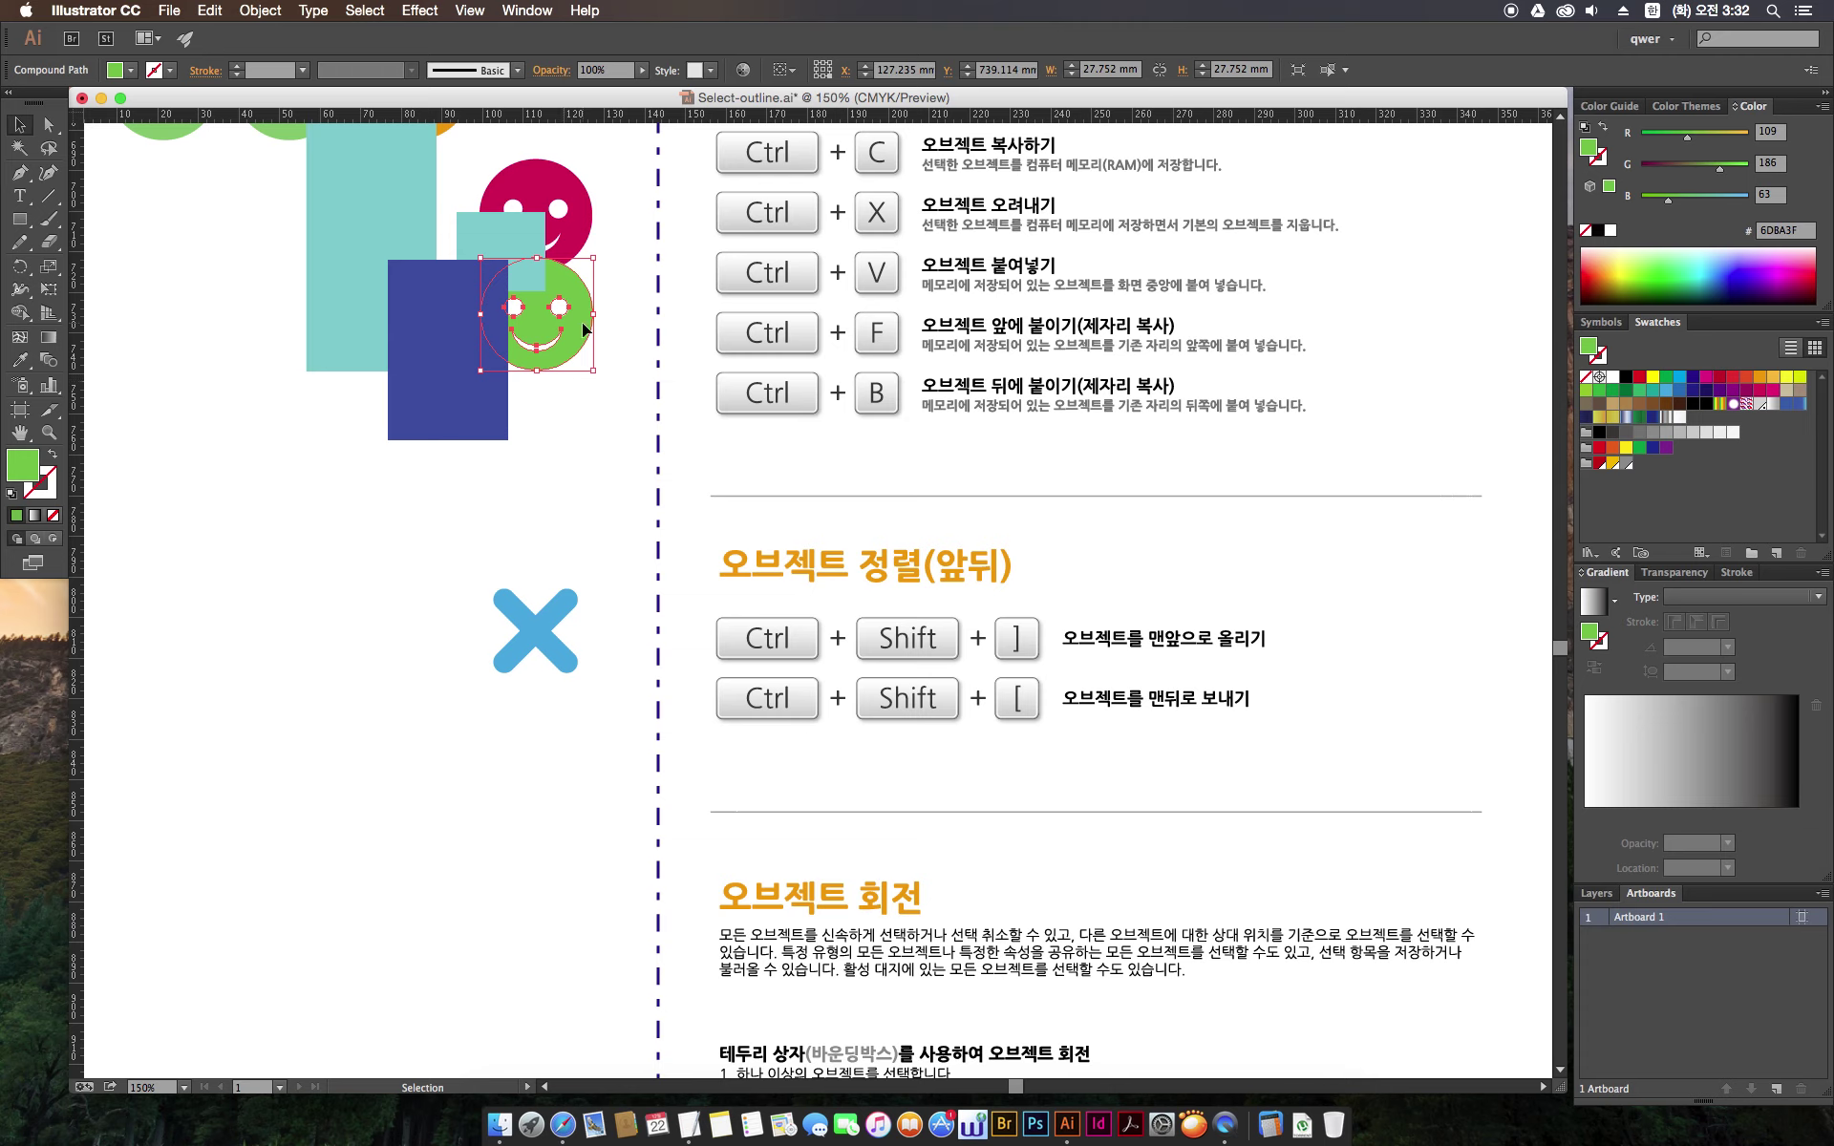
{"action": "key", "text": "super"}
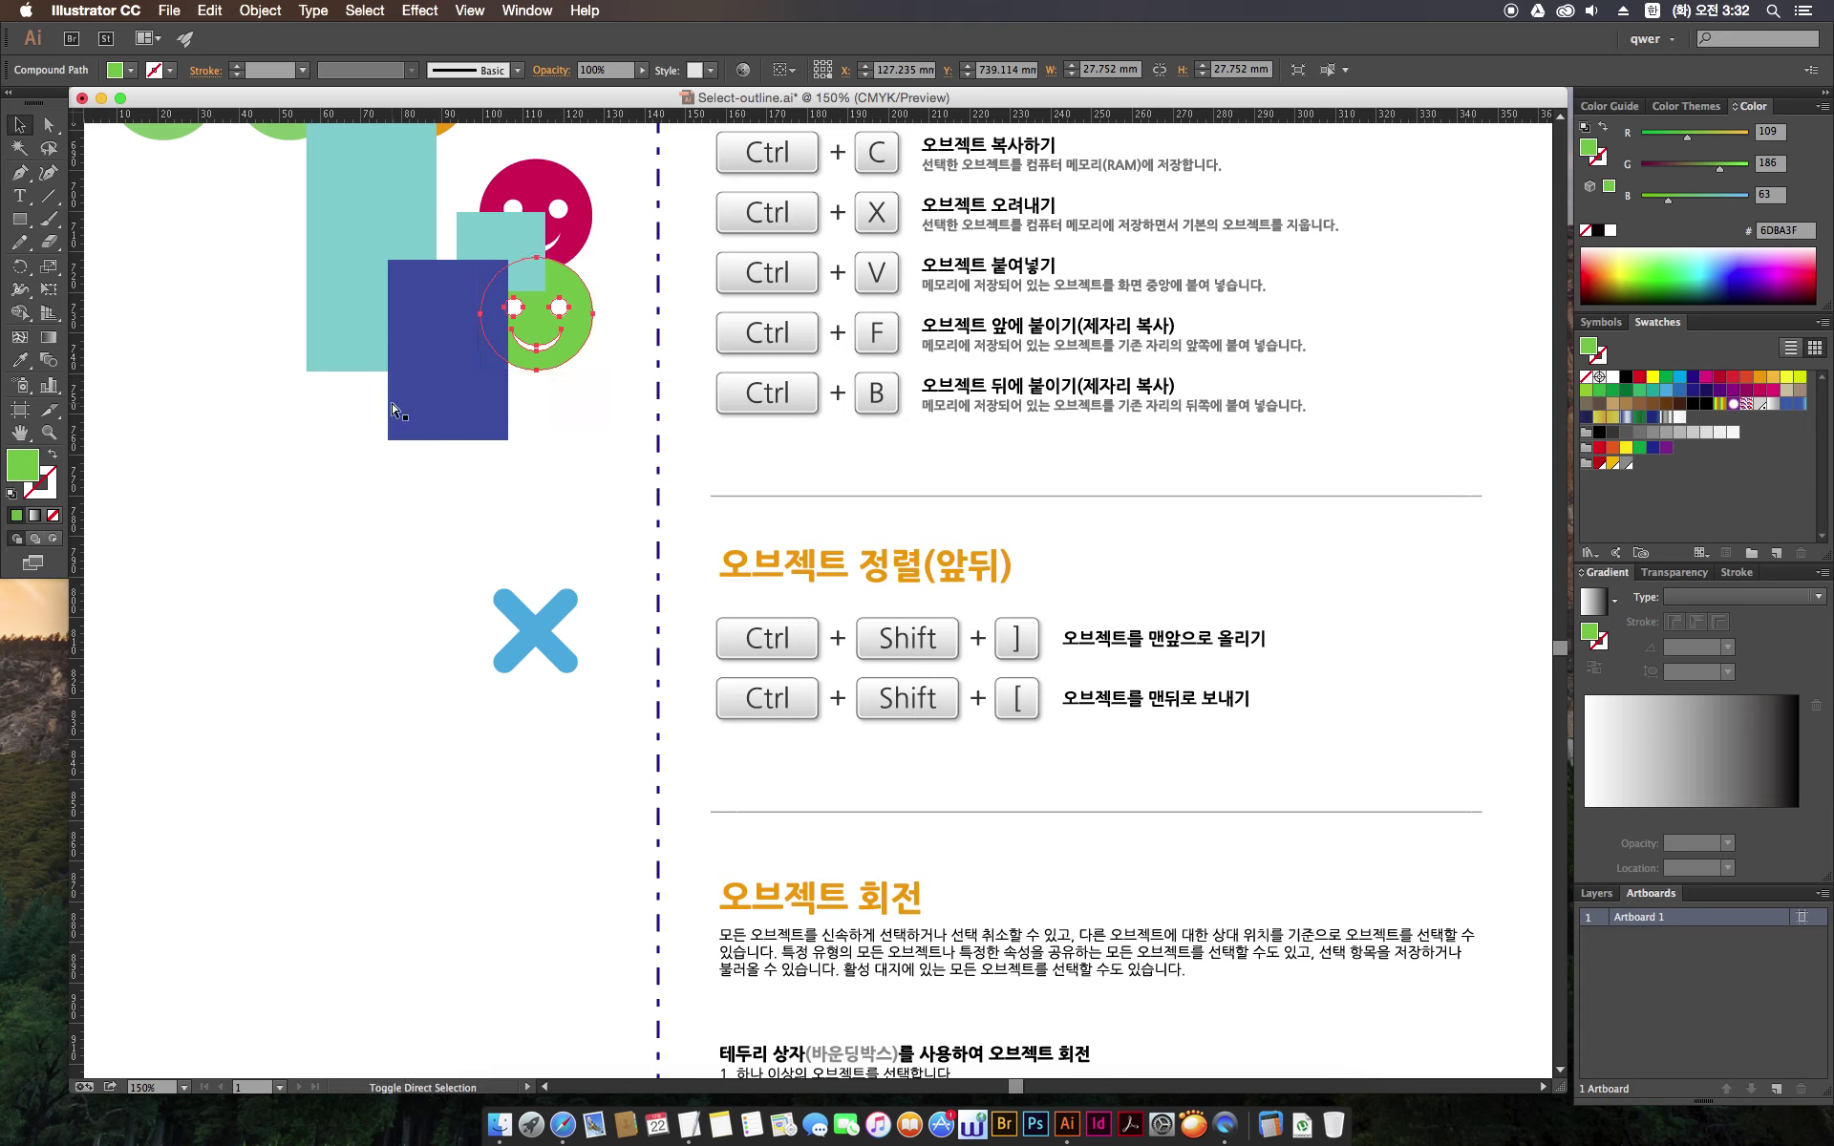
{"action": "key", "text": "super+shift+bracketright"}
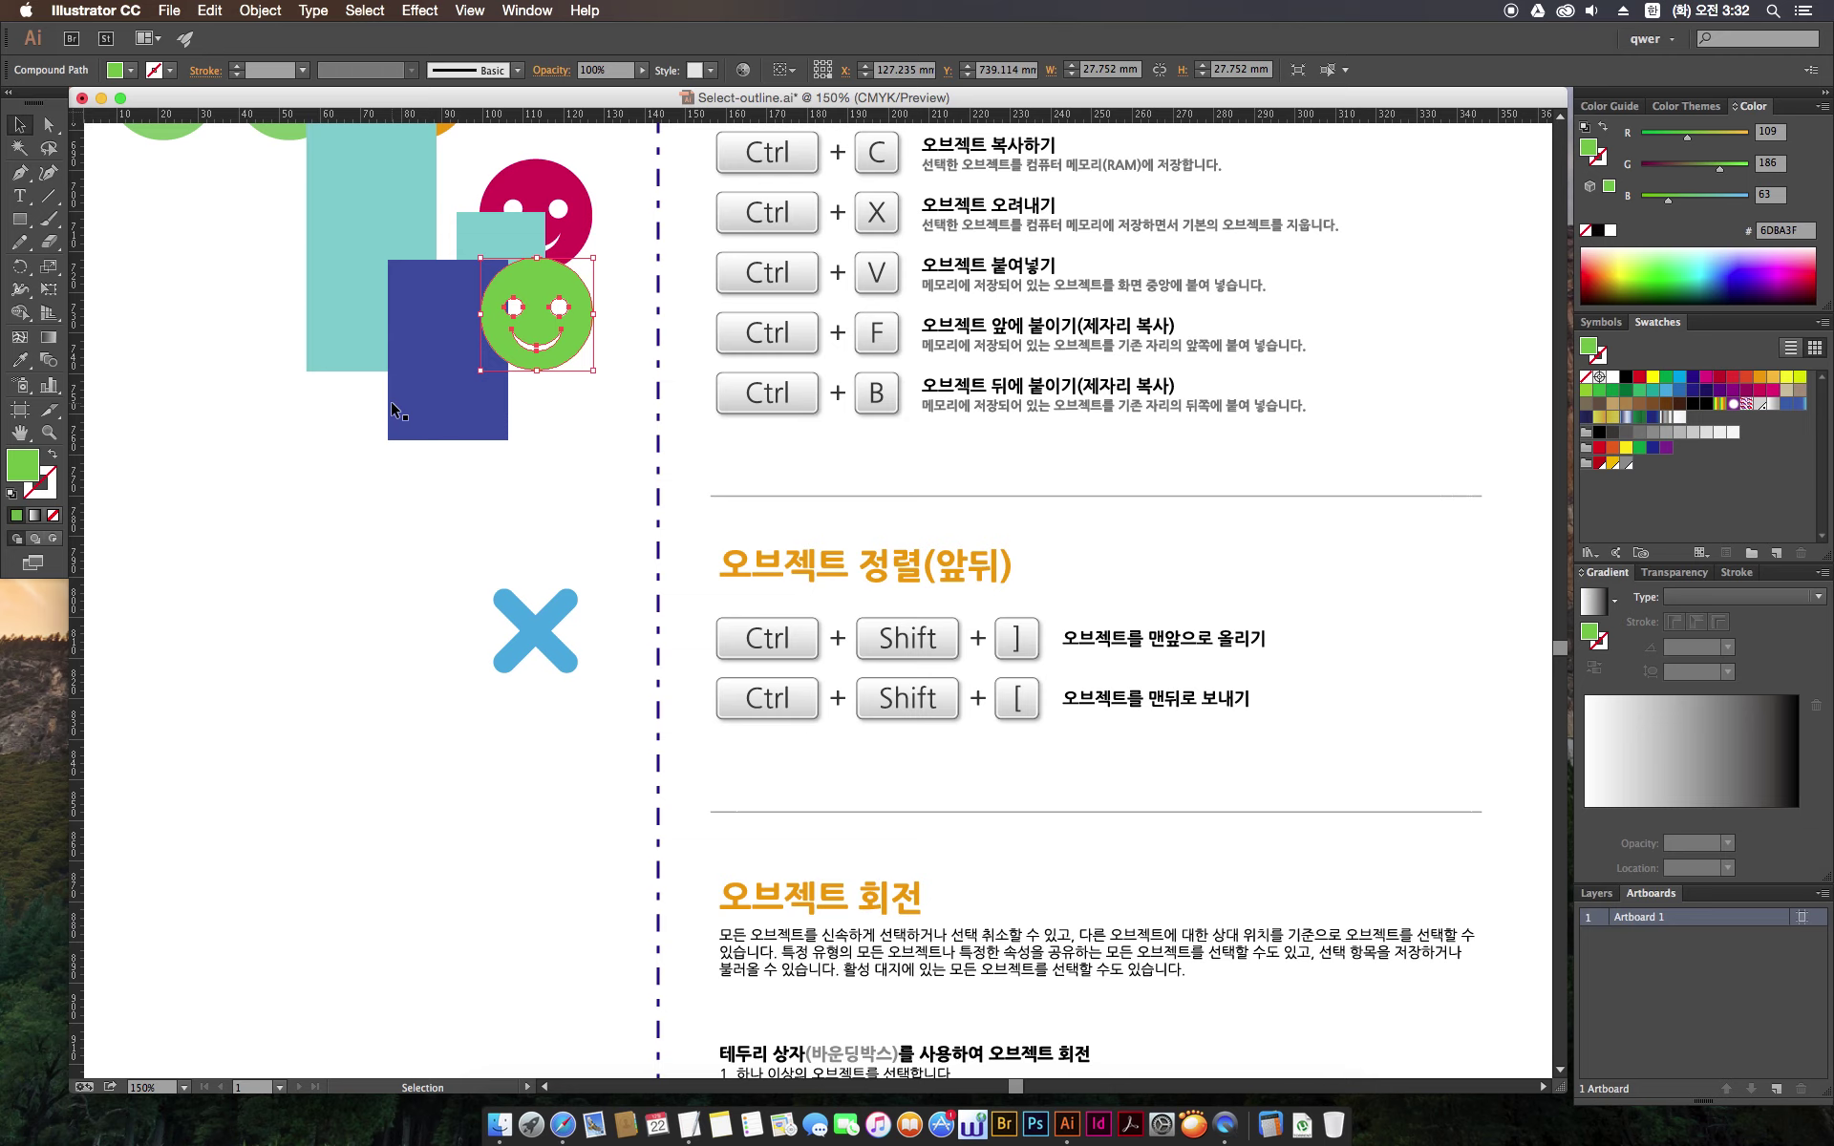
{"action": "key", "text": "super"}
{"action": "key", "text": "super+shift+bracketleft"}
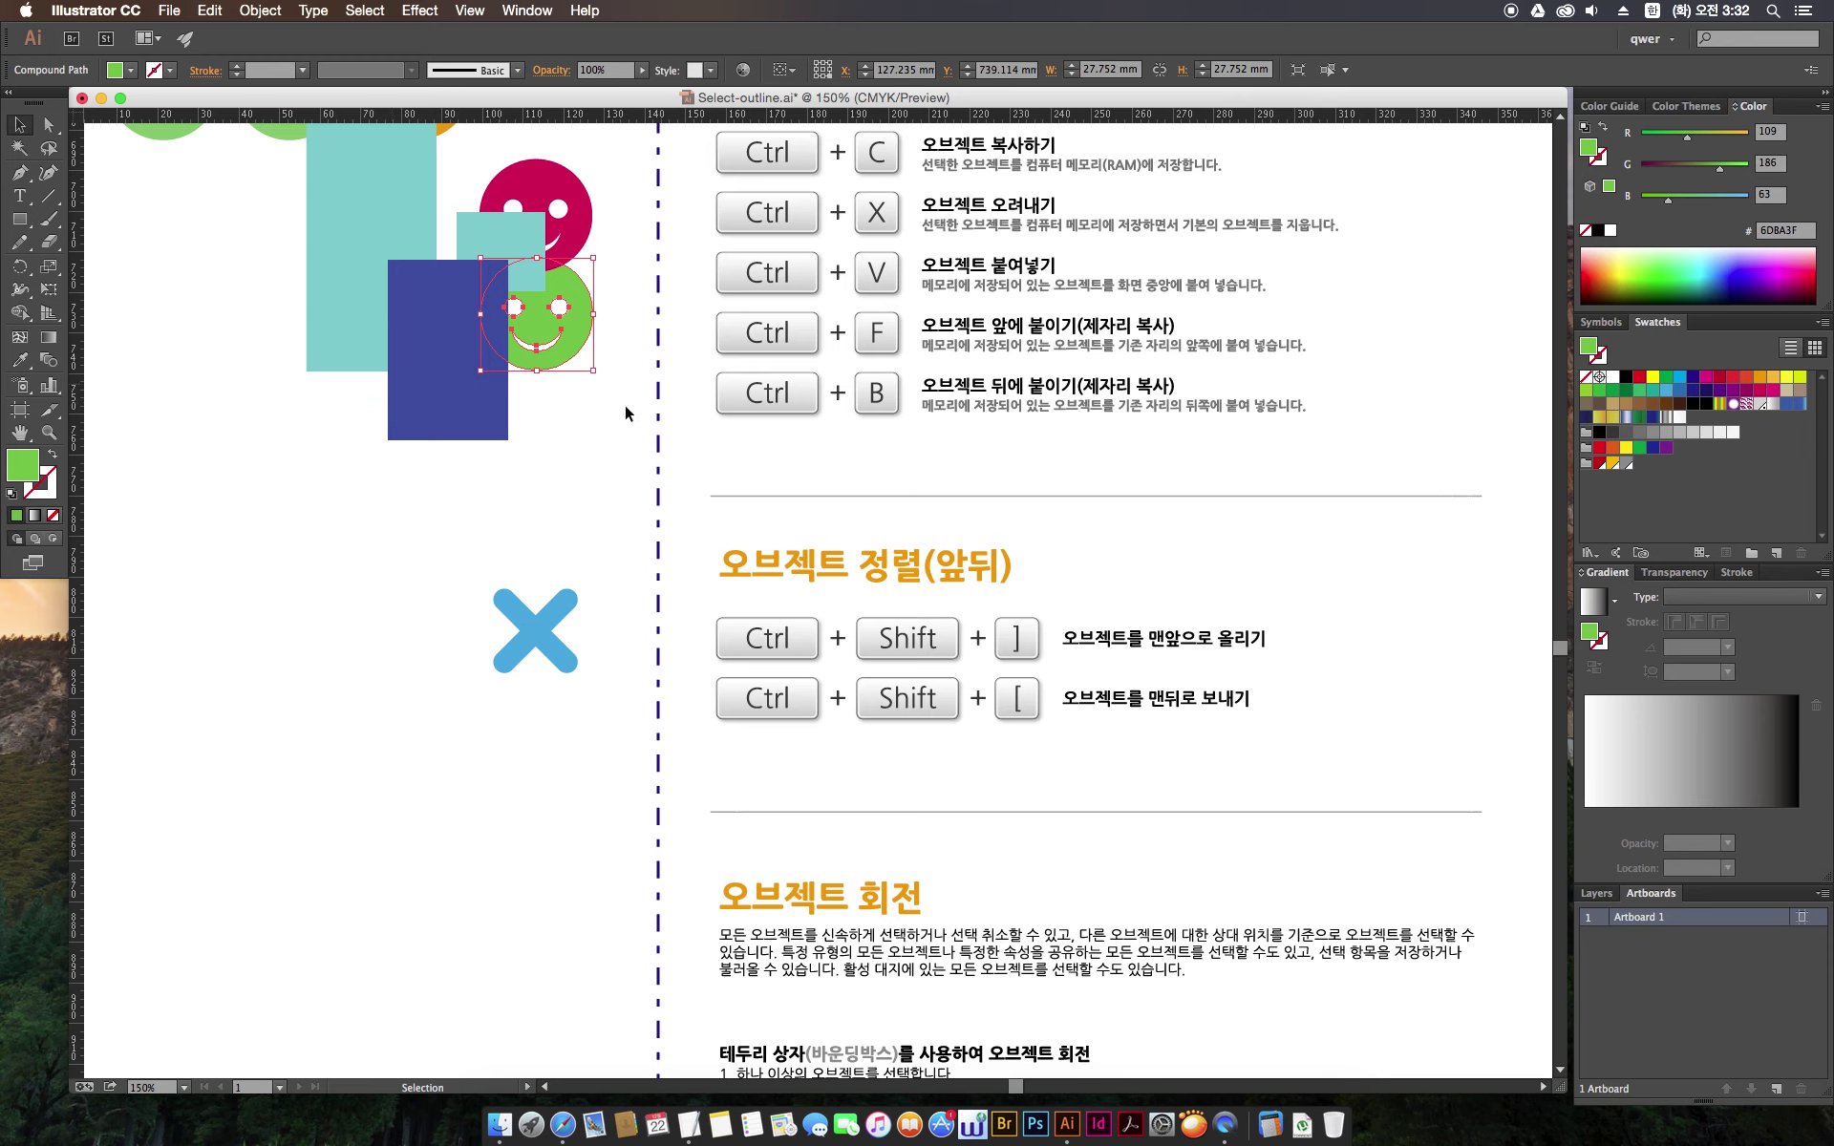
{"action": "left_click", "coordinate": [583, 428]}
{"action": "left_click", "coordinate": [576, 330]}
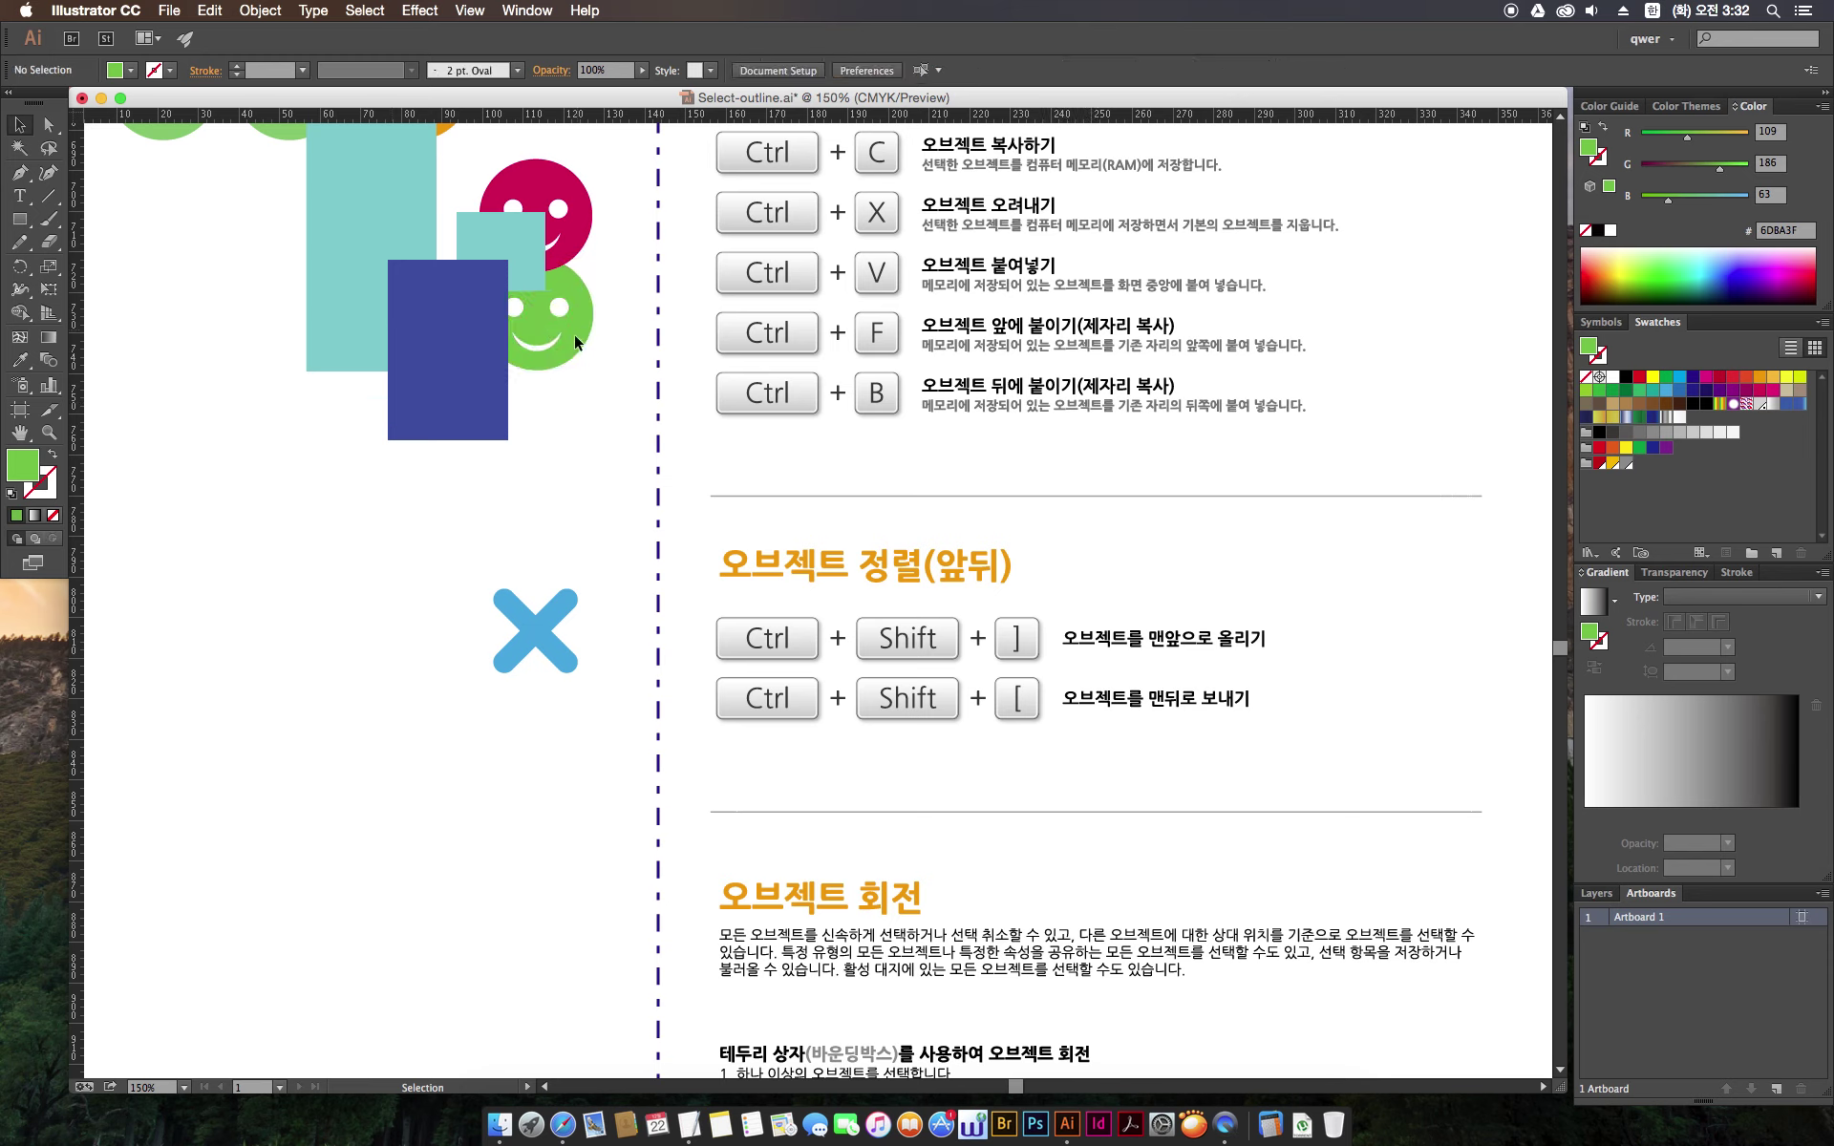
{"action": "right_click", "coordinate": [563, 339]}
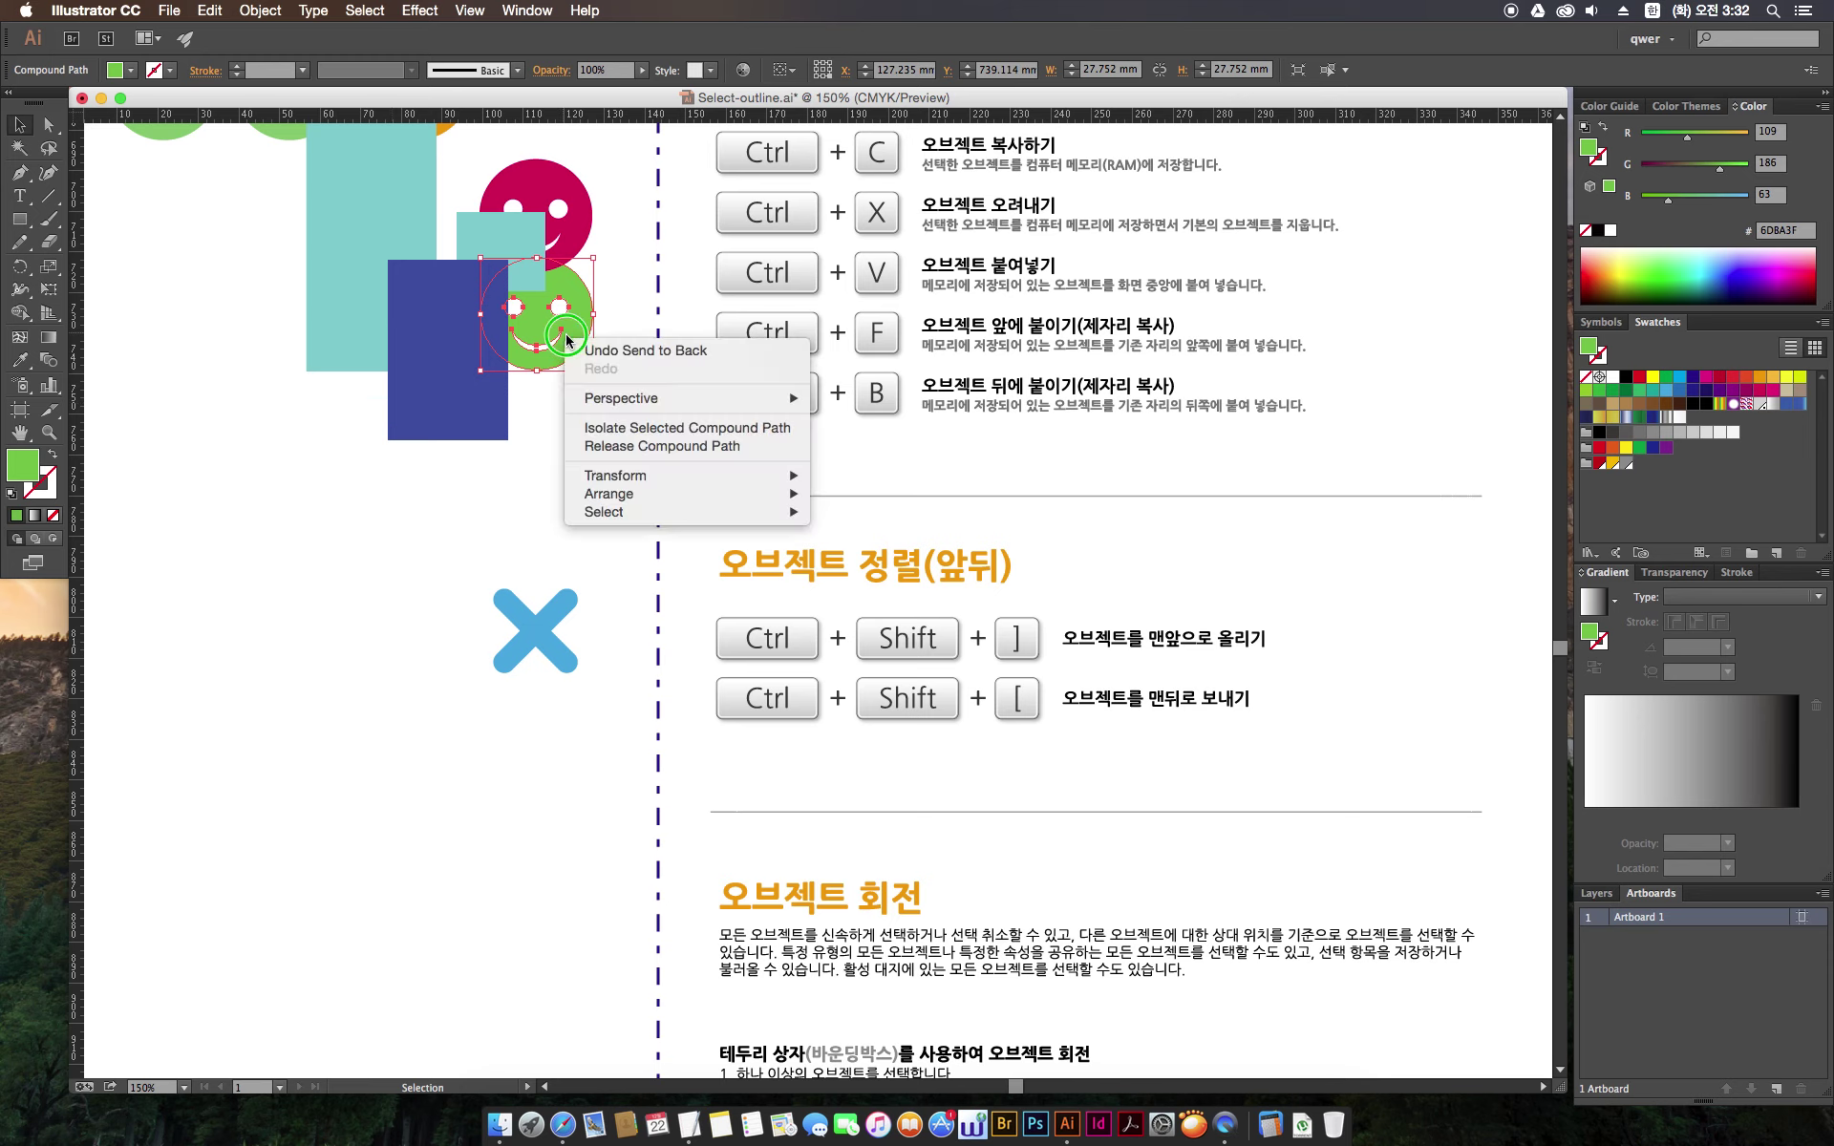
{"action": "left_click", "coordinate": [693, 513]}
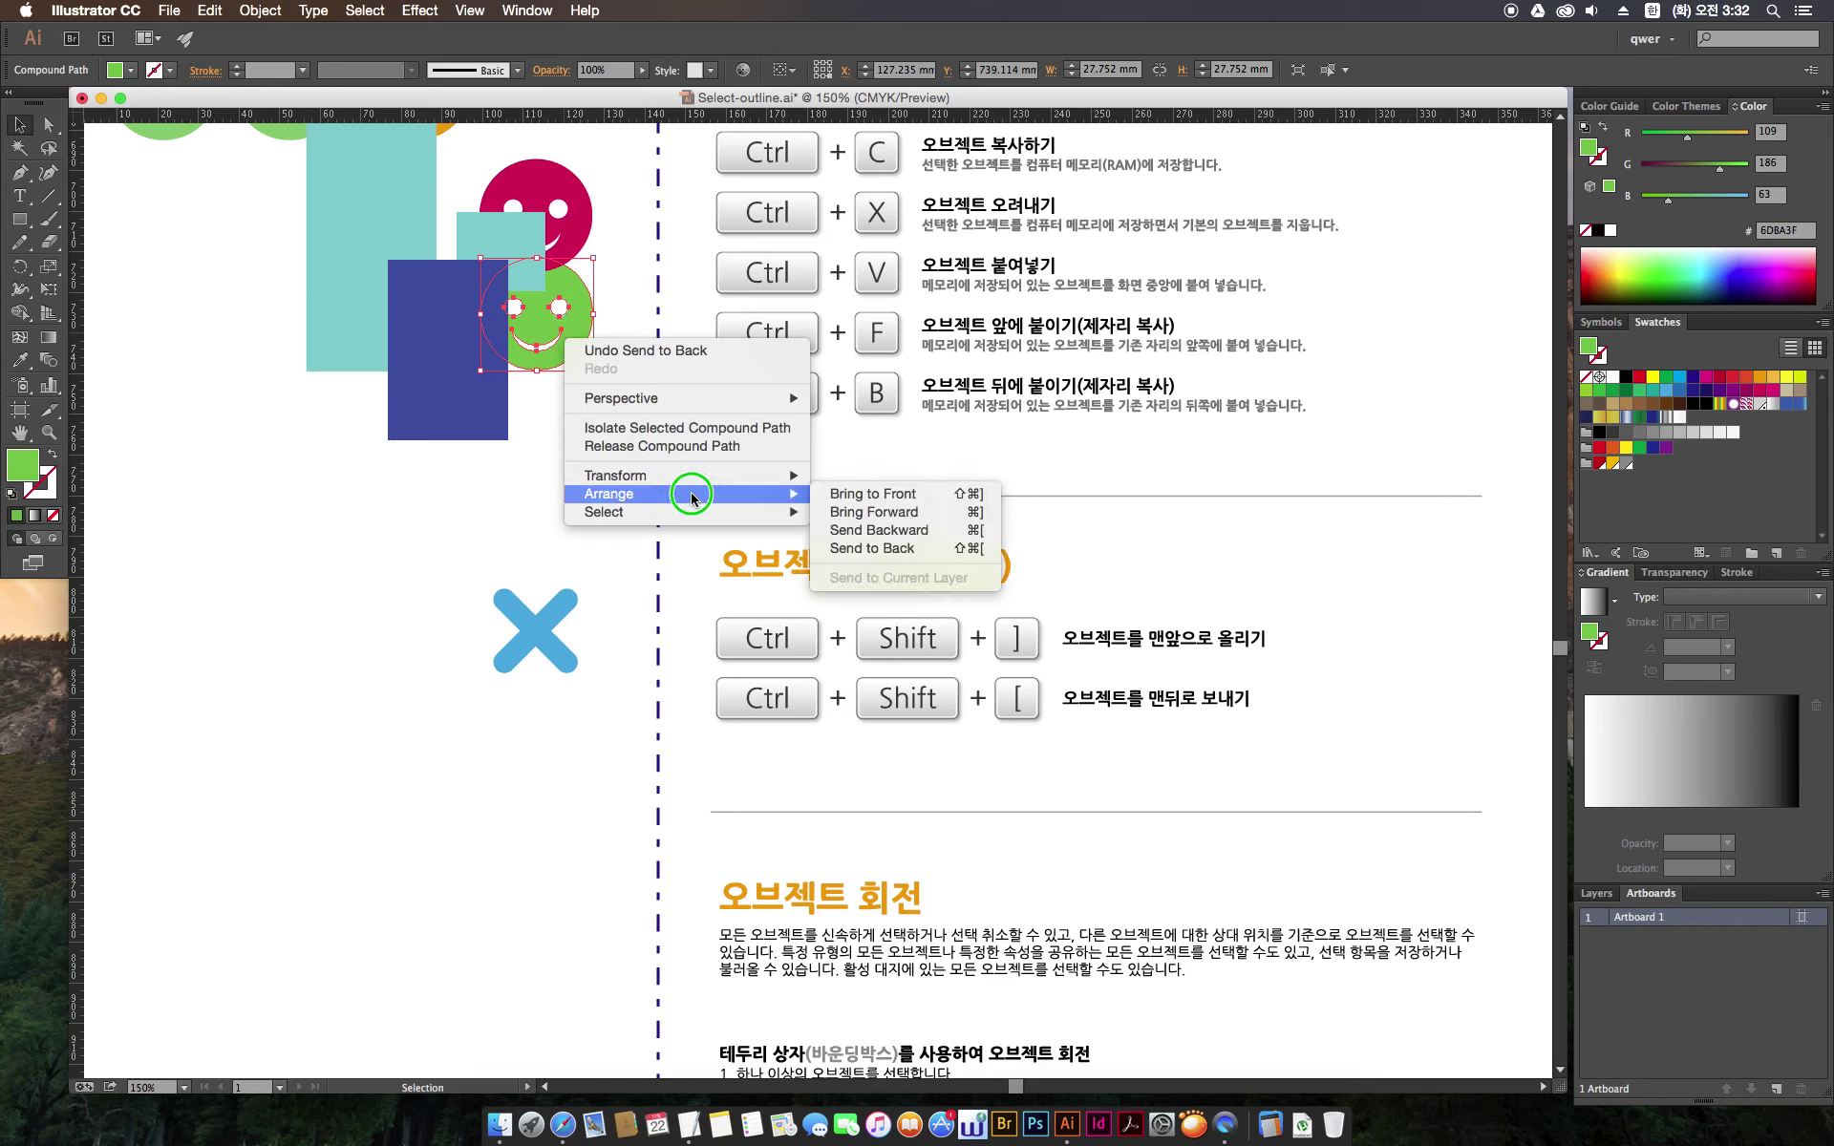
{"action": "mouse_move", "coordinate": [610, 493]}
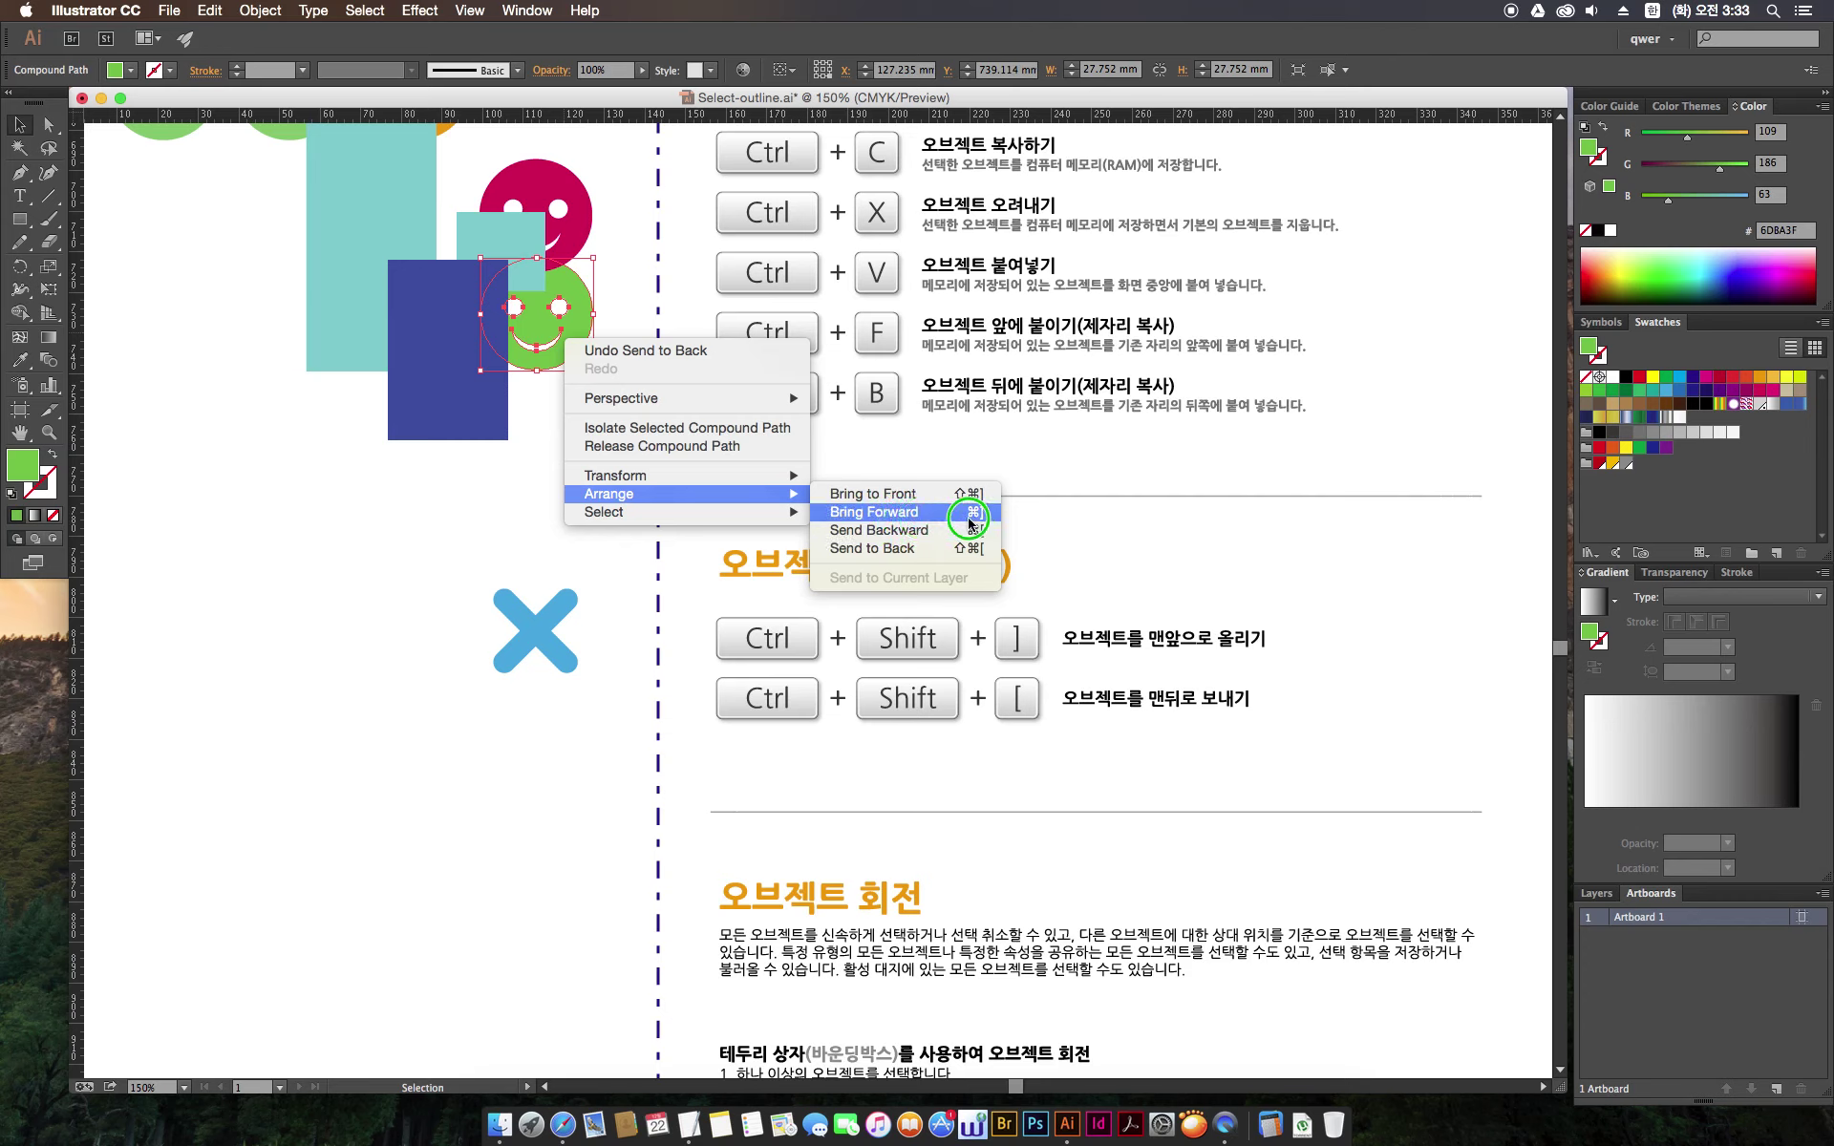
{"action": "left_click", "coordinate": [976, 514]}
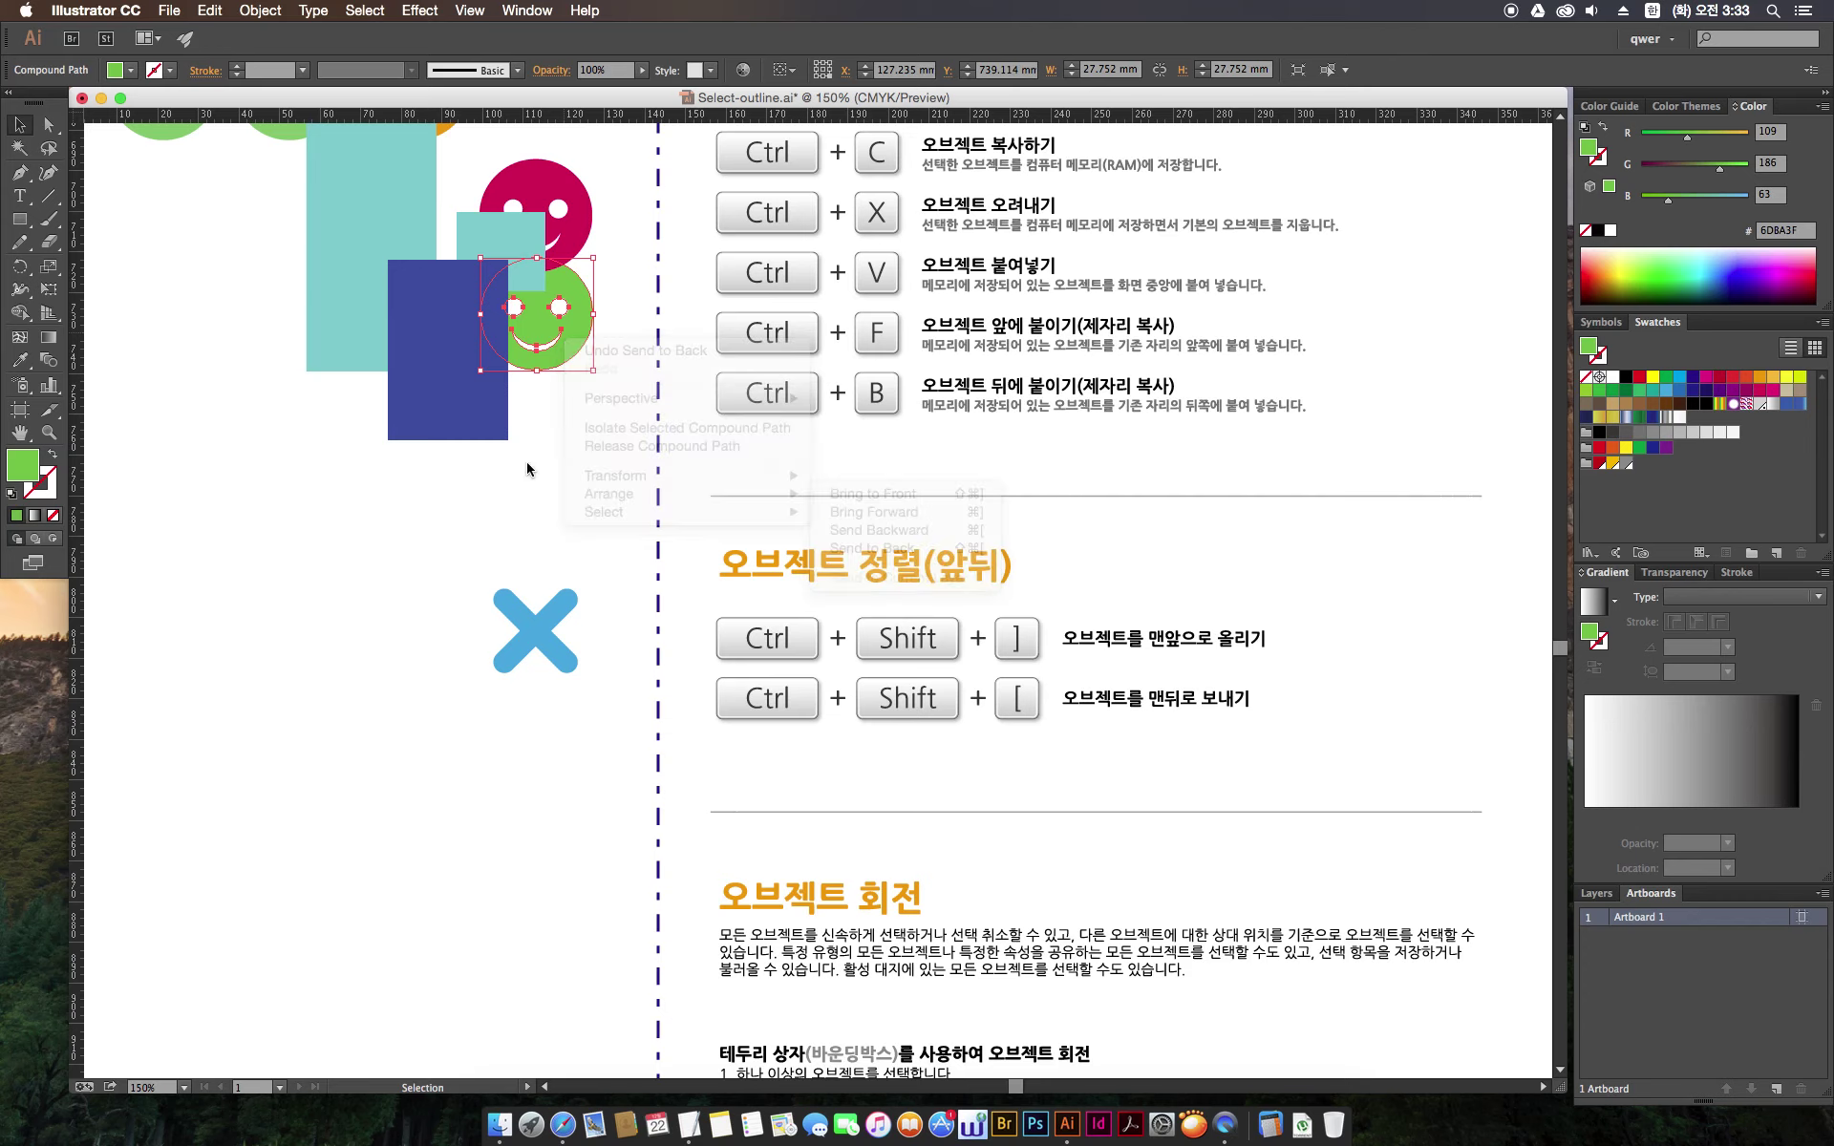
{"action": "left_click_drag", "start_coordinate": [501, 515], "coordinate": [556, 315]}
{"action": "left_click", "coordinate": [563, 330]}
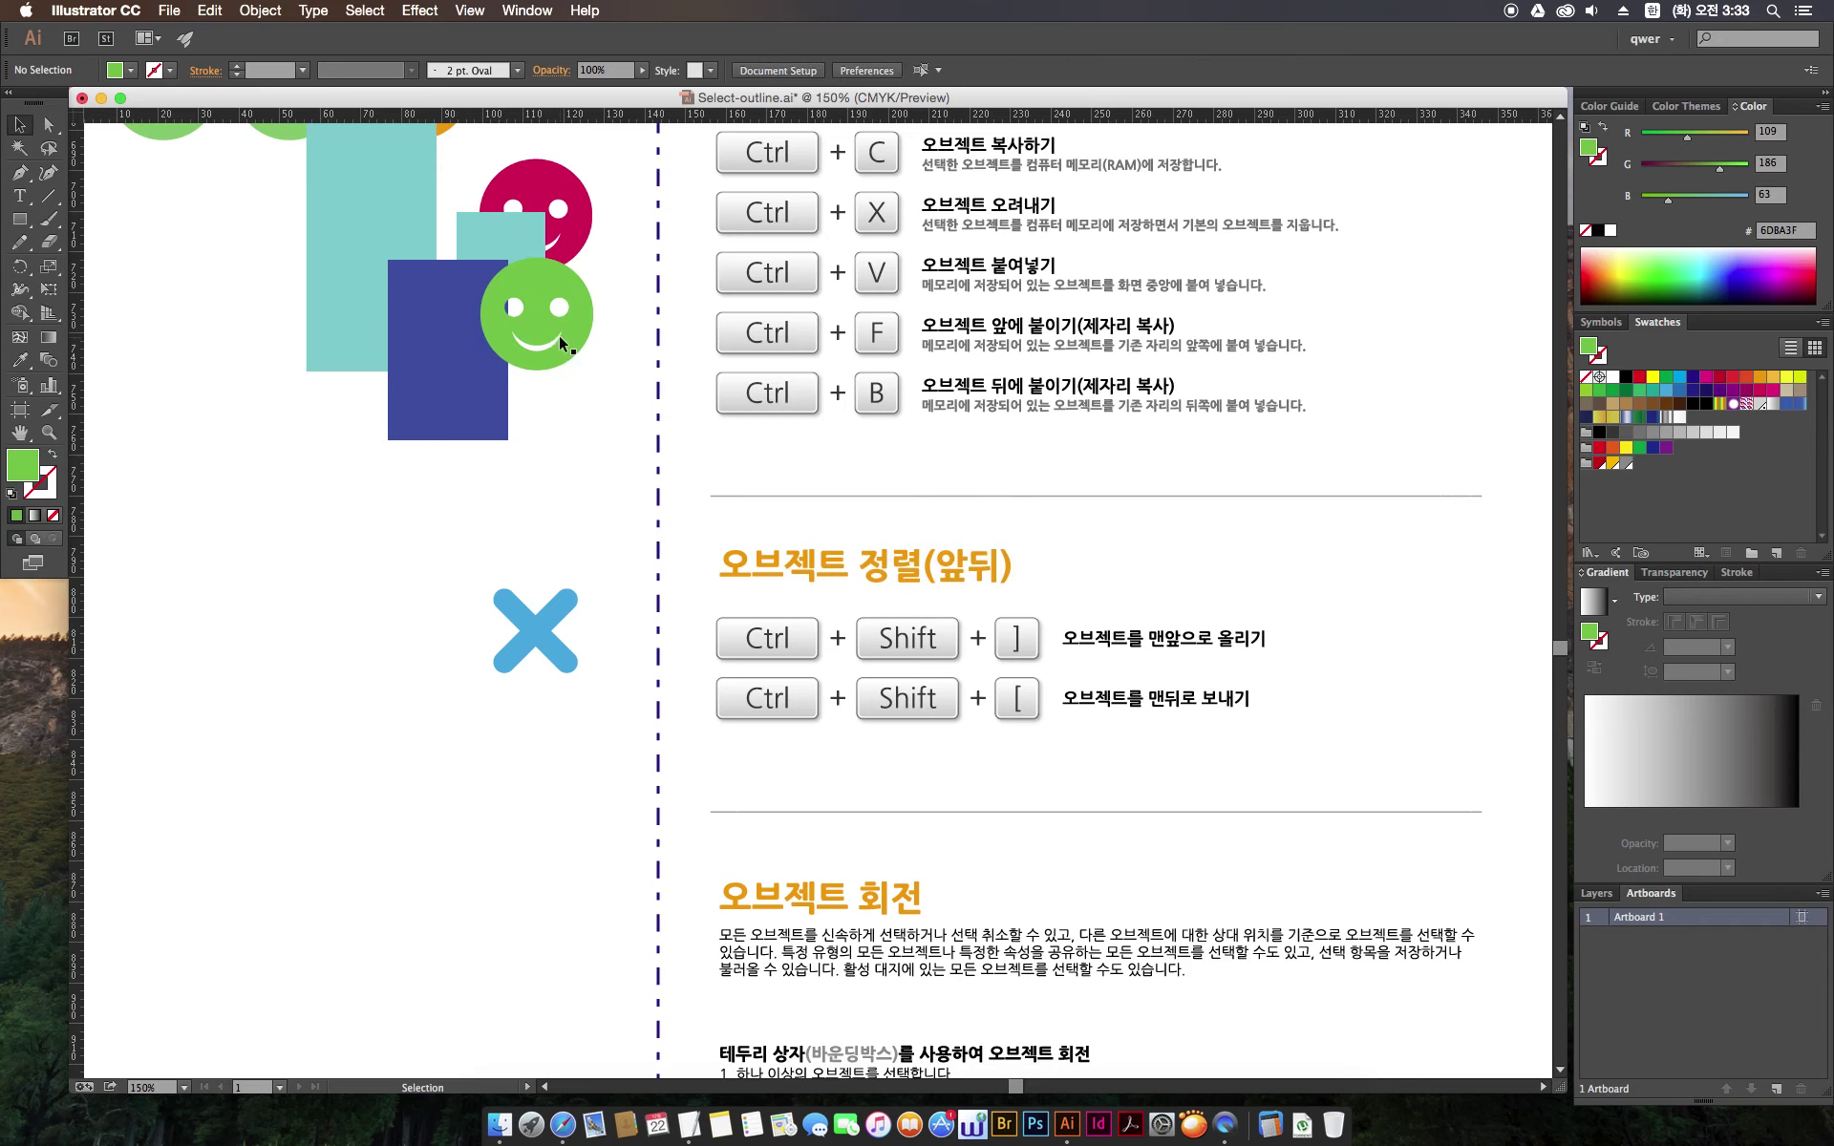
{"action": "key", "text": "a"}
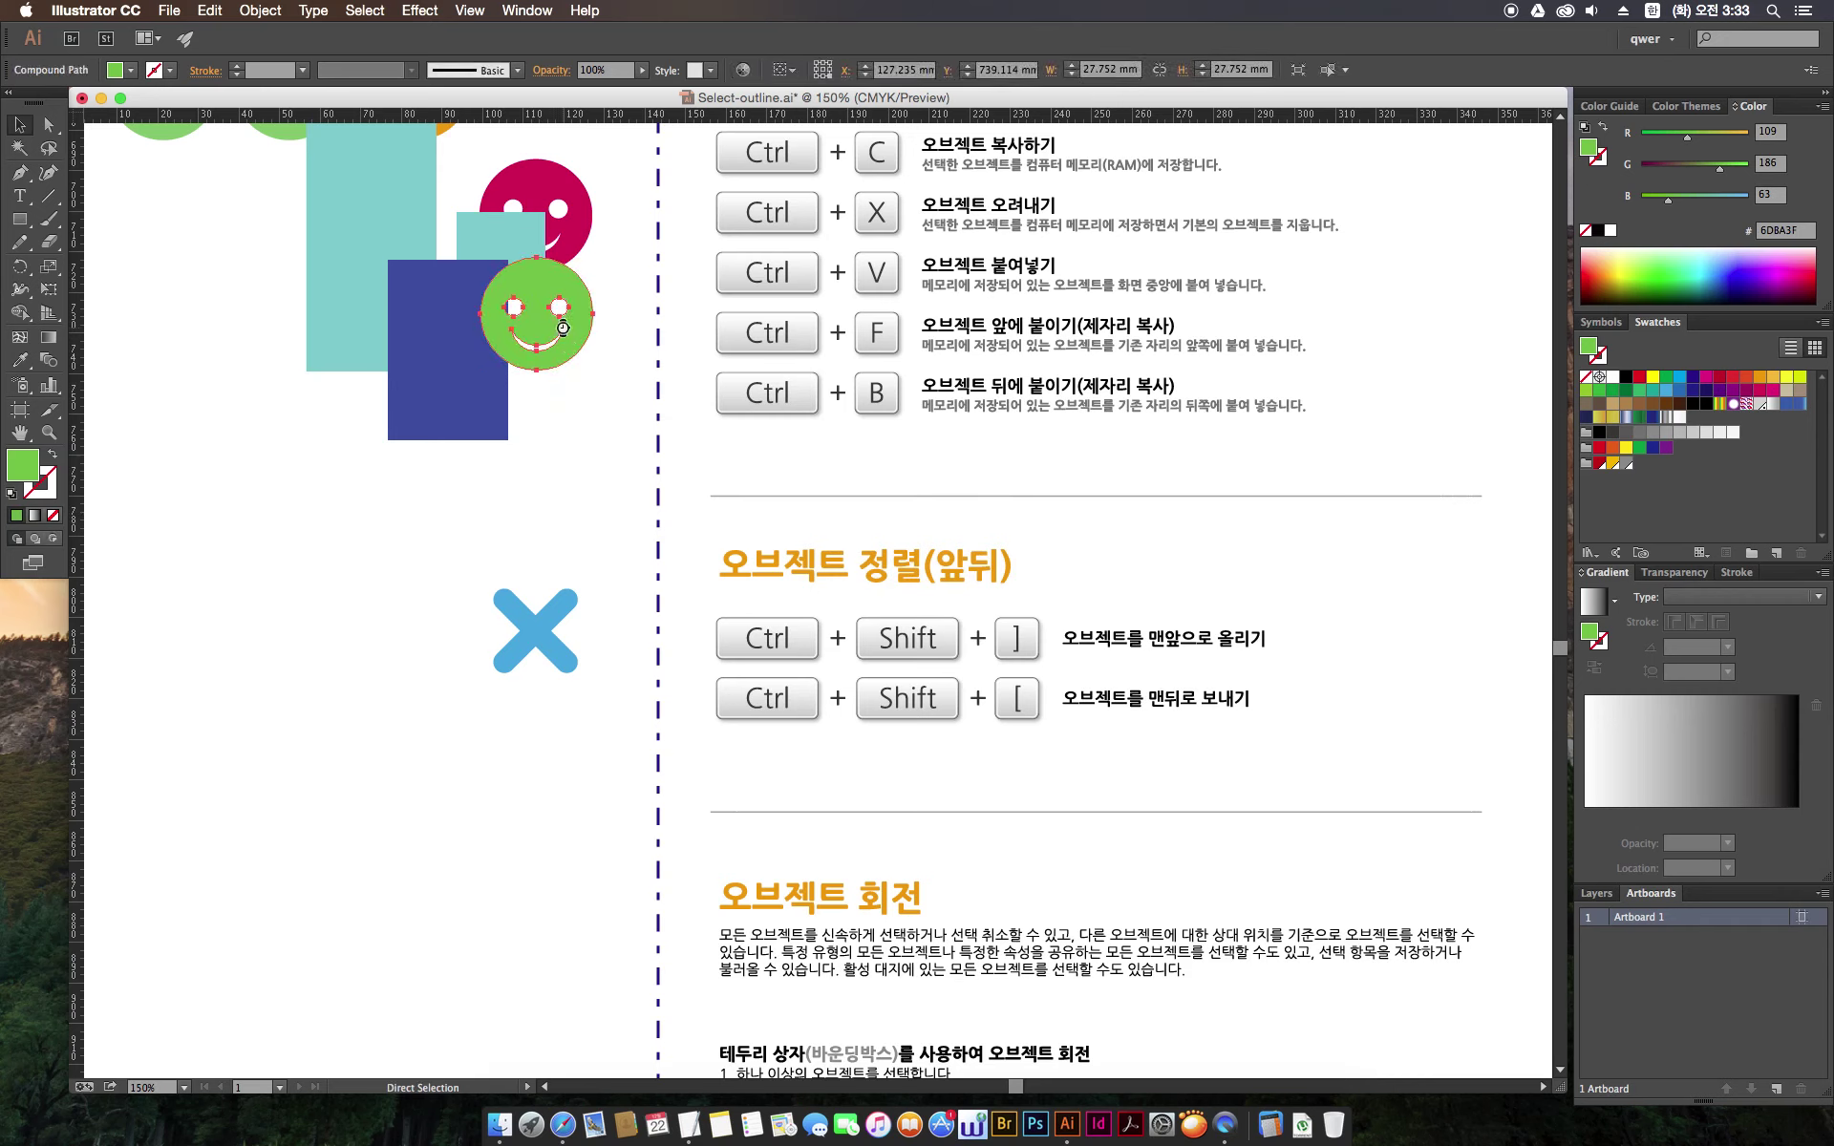
{"action": "key", "text": "super+bracketleft"}
{"action": "key", "text": "super+bracketleft"}
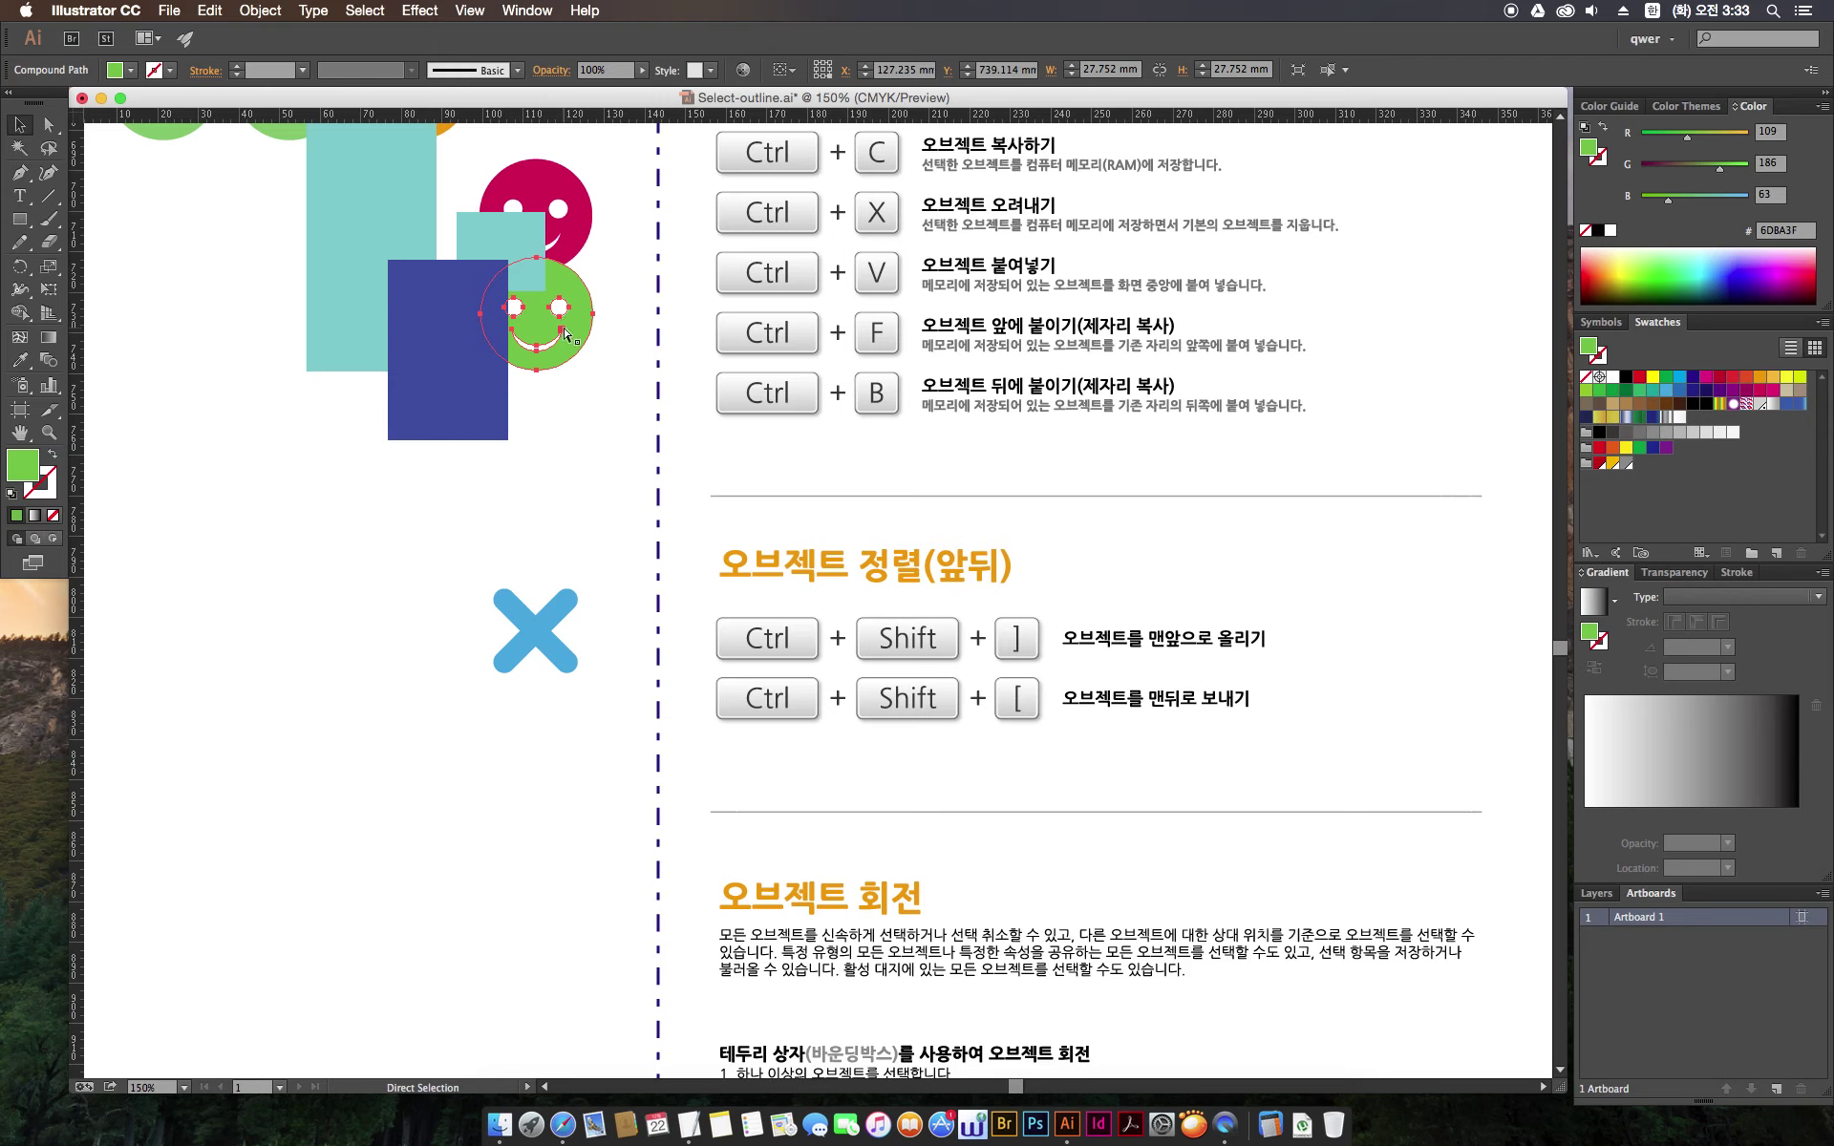
{"action": "key", "text": "v"}
{"action": "key", "text": "super"}
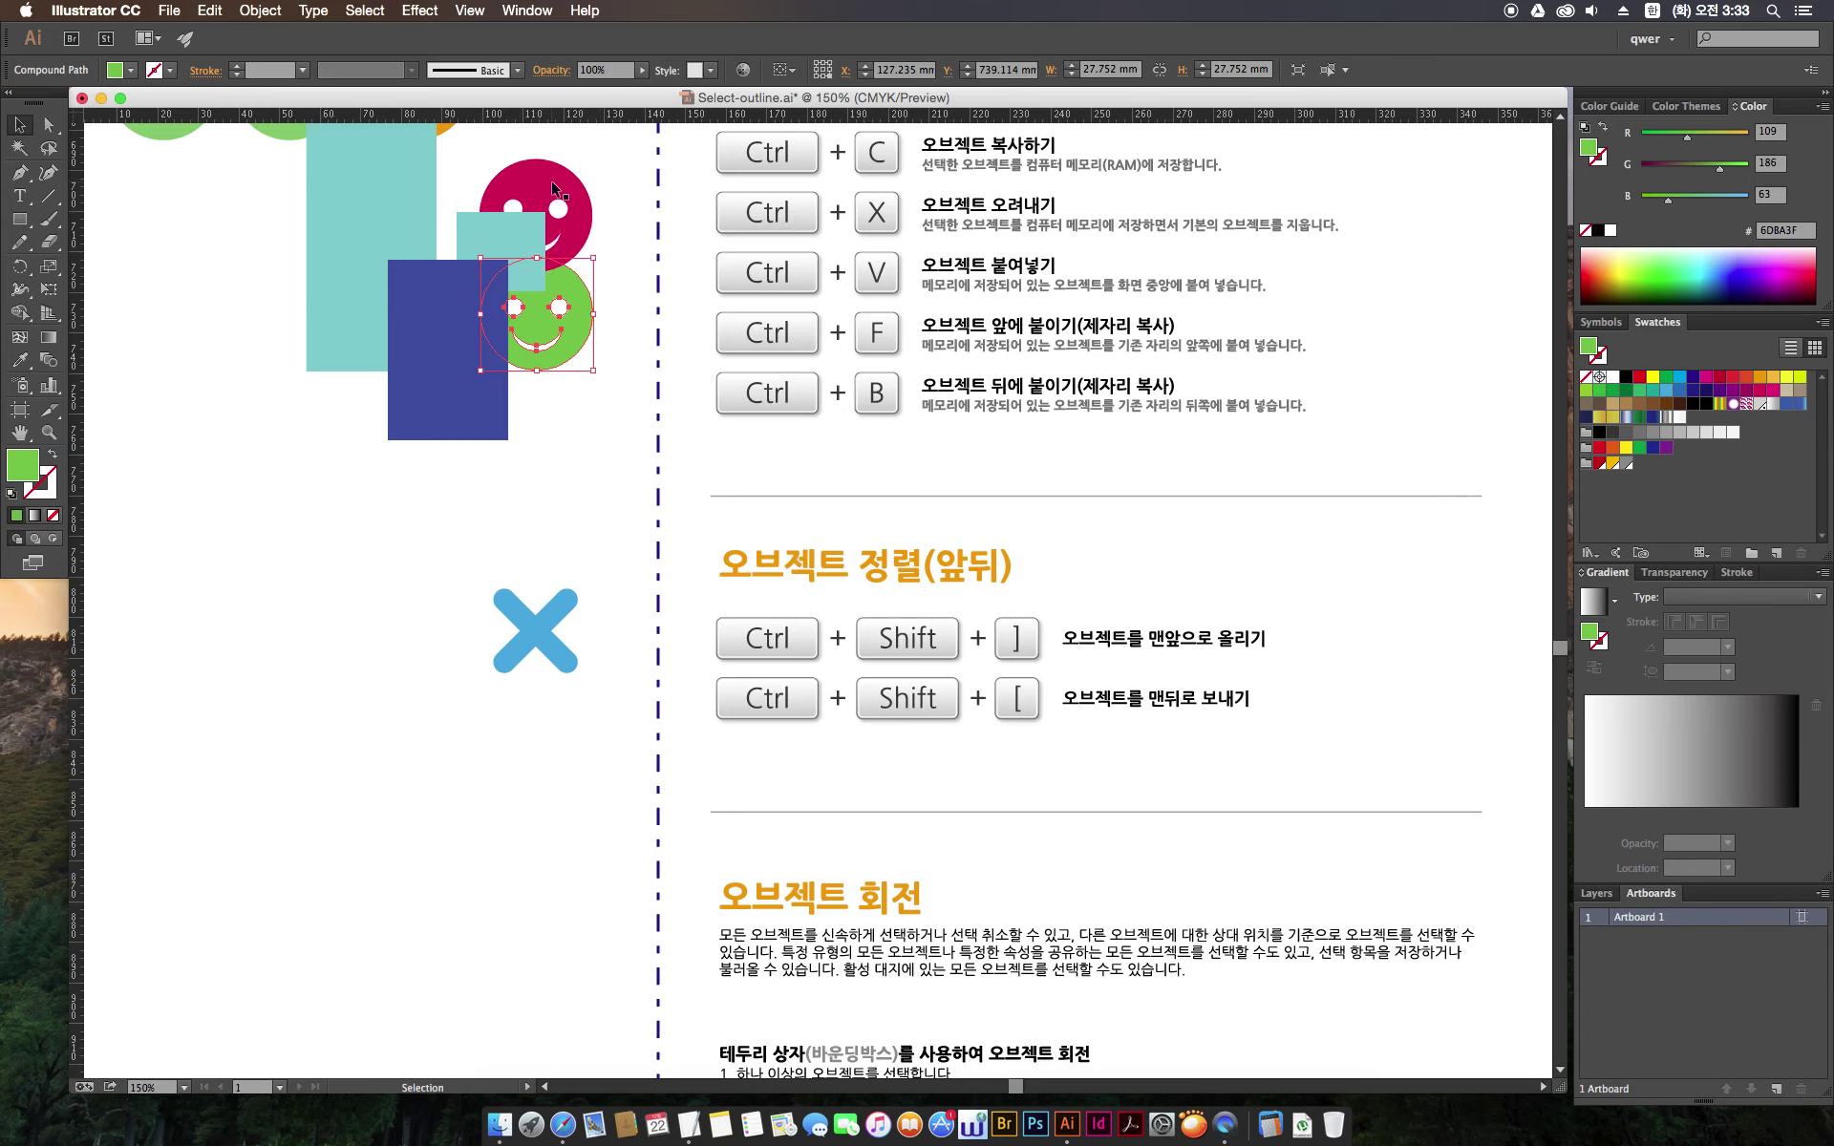